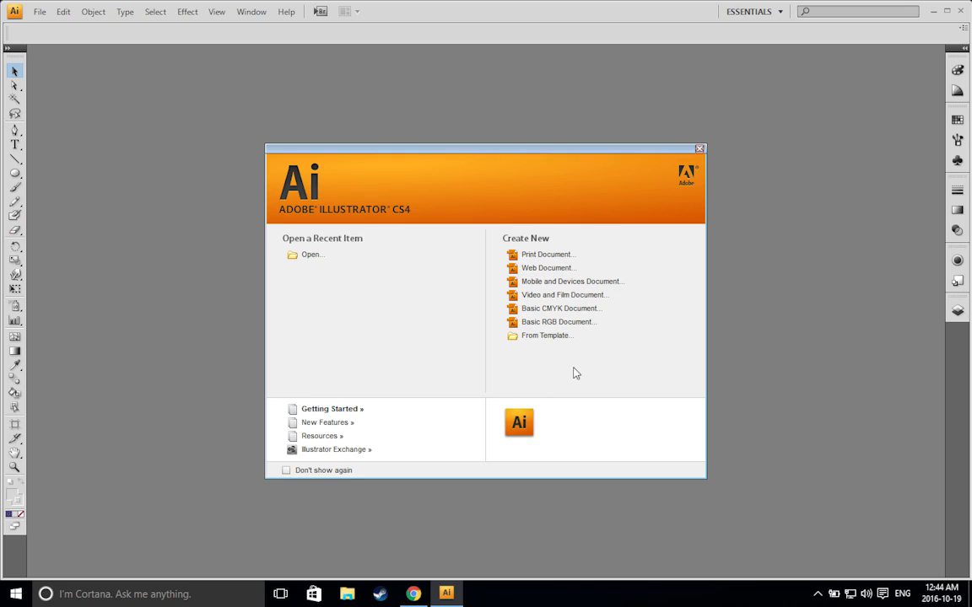
Create a new basic RGB document named mr-mungo-intro-001, keeping the two 600 x 800 pt artboards
left_click(550, 323)
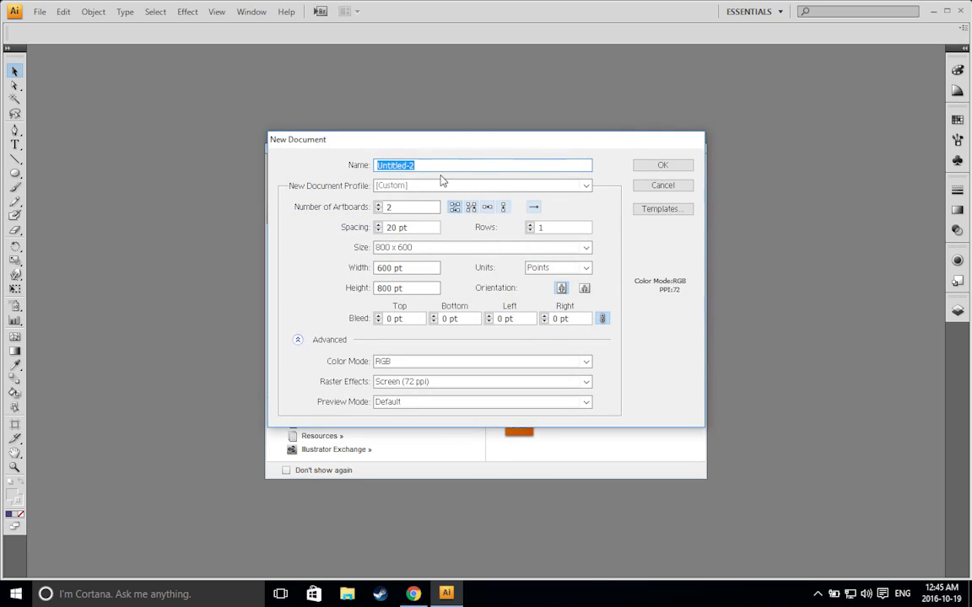
type("mr-mungo-intro-")
left_click(459, 166)
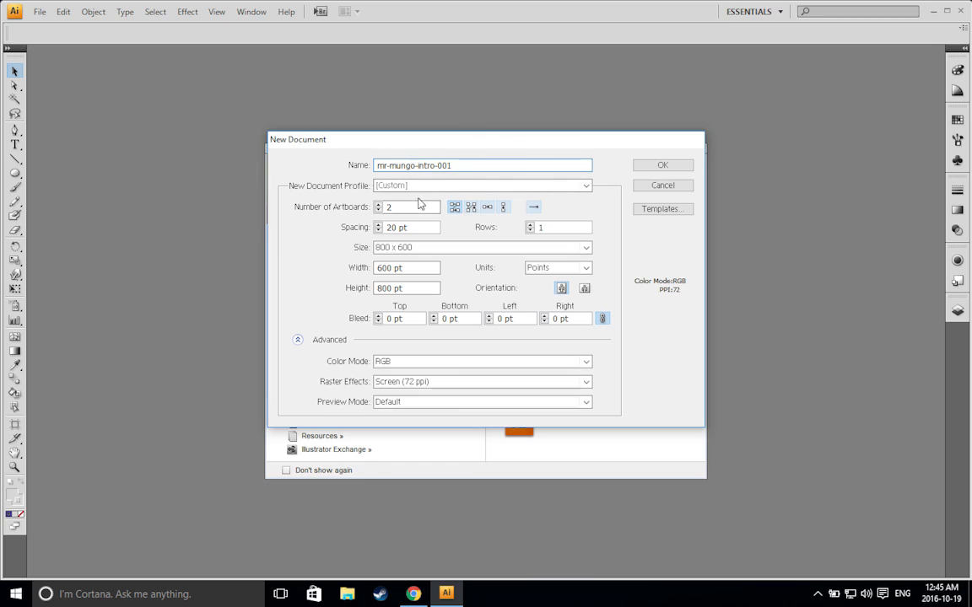
double_click(447, 166)
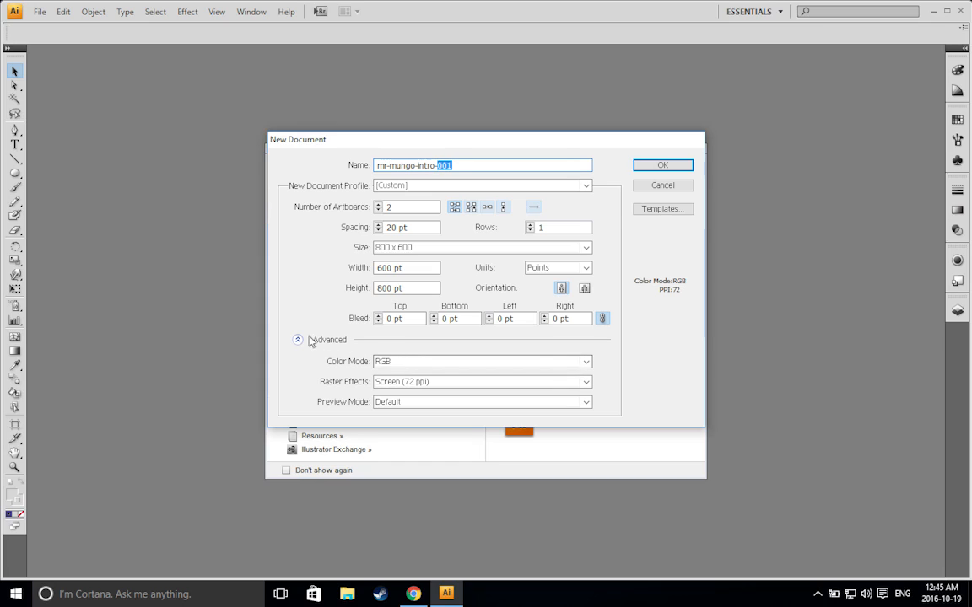
left_click(663, 166)
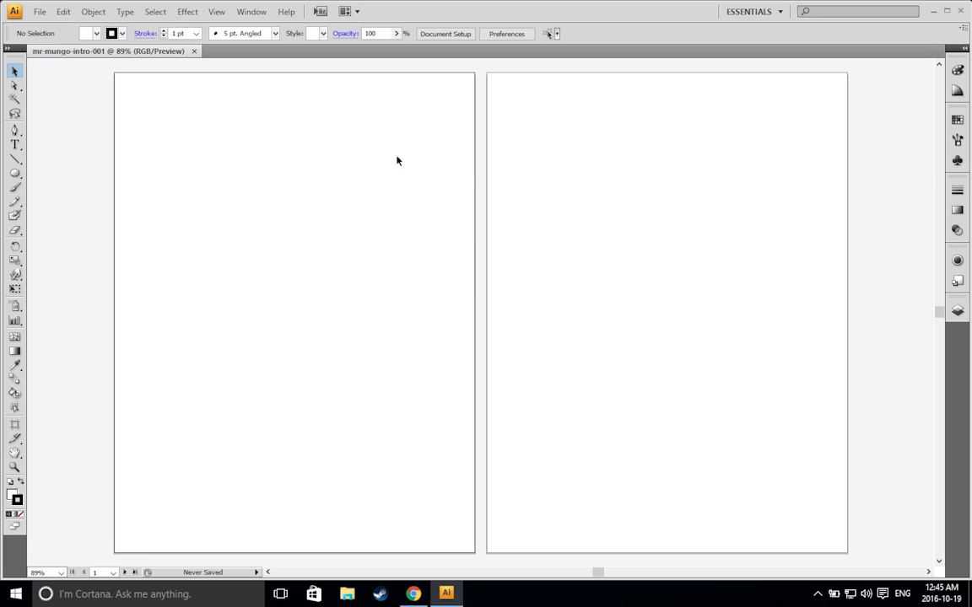
Draw an ellipse about 211 by 194 pt on the first artboard and swap its fill and stroke to make it solid black
left_click(733, 230)
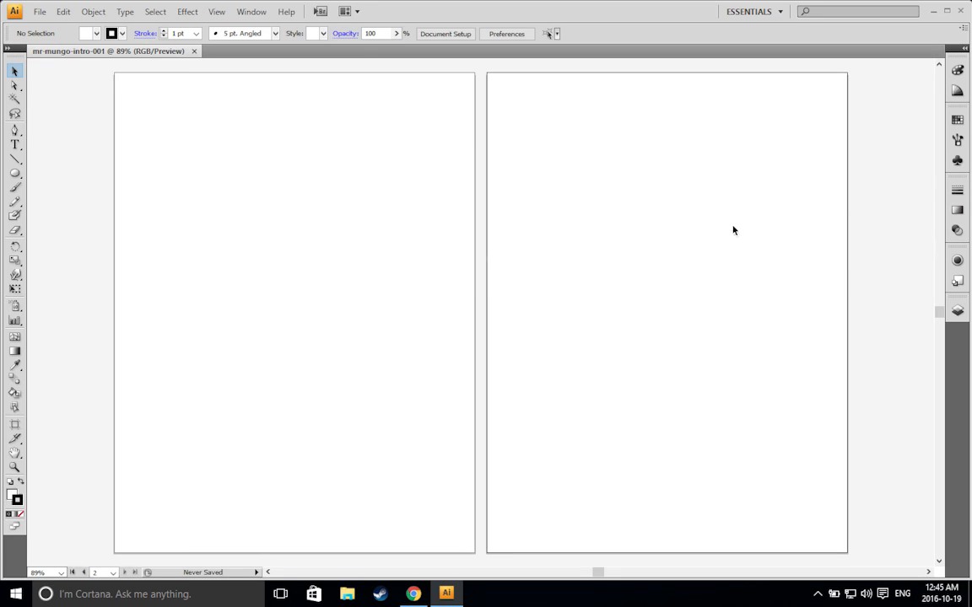
left_click(263, 227)
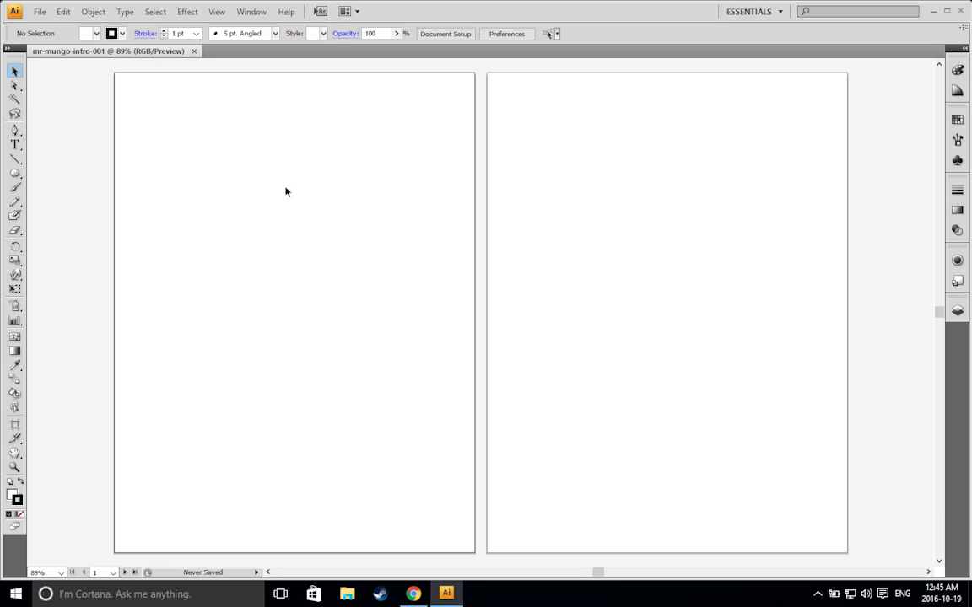
left_click(16, 173)
left_click_drag(268, 166, 393, 283)
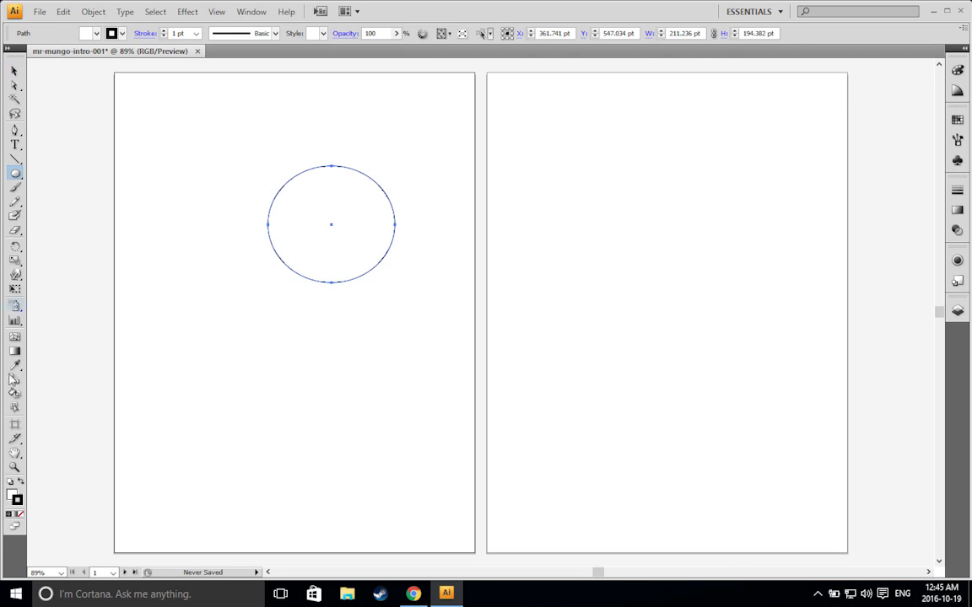
left_click(21, 480)
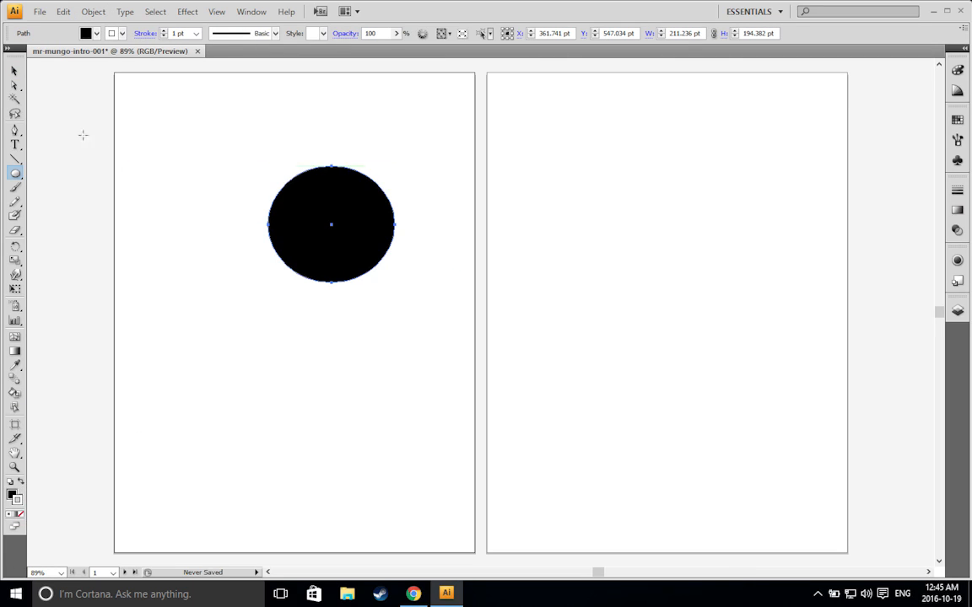
left_click(14, 71)
left_click(141, 189)
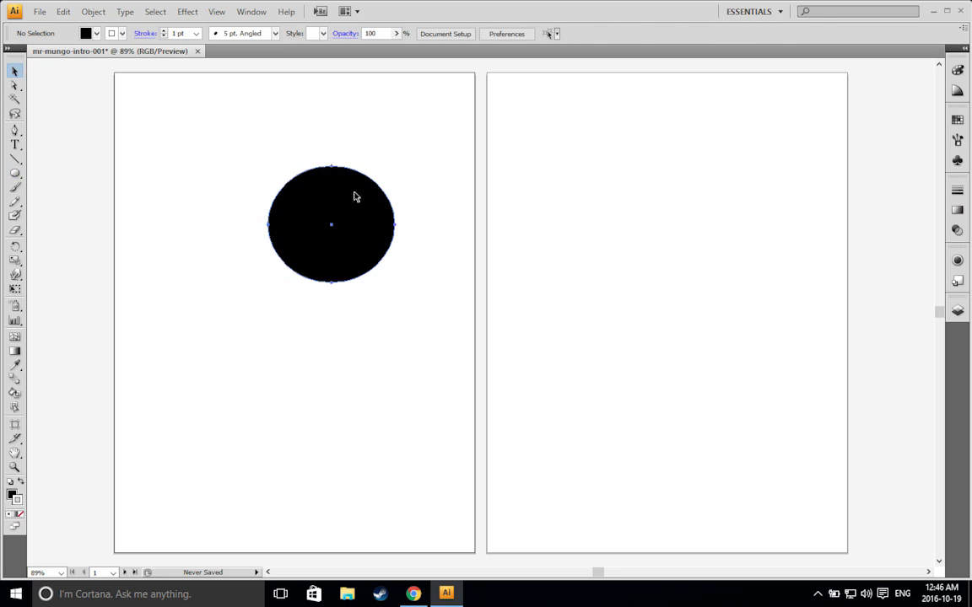
Move the black ellipse slightly down, then stretch it to about 375 pt wide and flatten it to about 125 pt high
left_click(351, 200)
left_click_drag(363, 224, 269, 254)
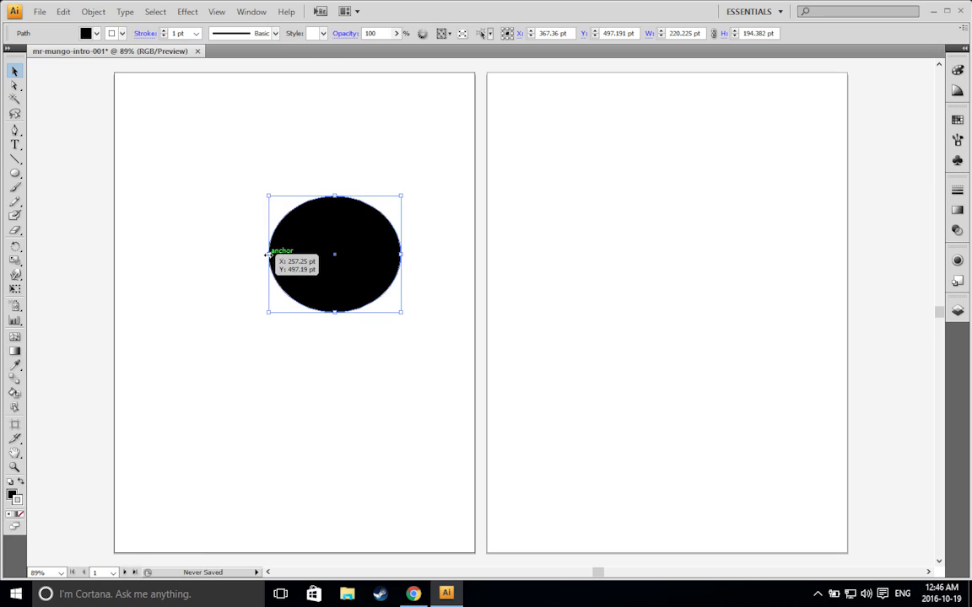
left_click_drag(266, 253, 176, 254)
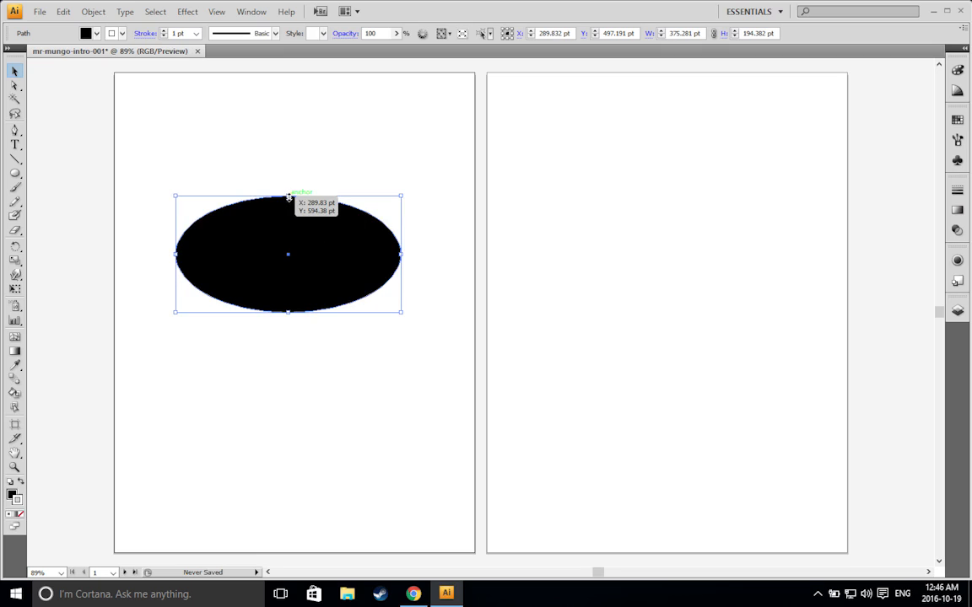
left_click_drag(288, 197, 294, 238)
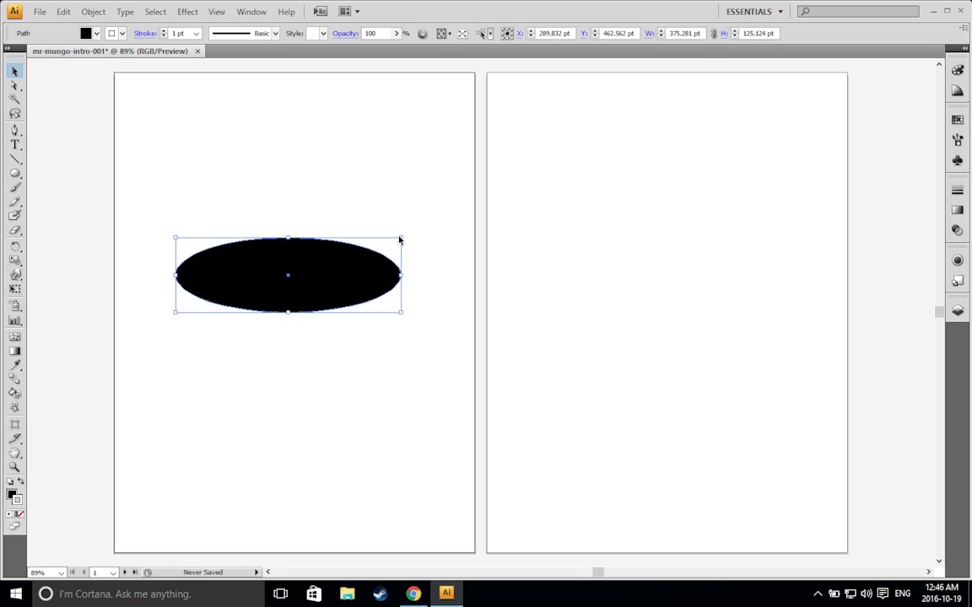
Resize the ellipse by its corner to about 333 by 286 pt and move it across the gap between the artboards
left_click_drag(402, 237, 324, 185)
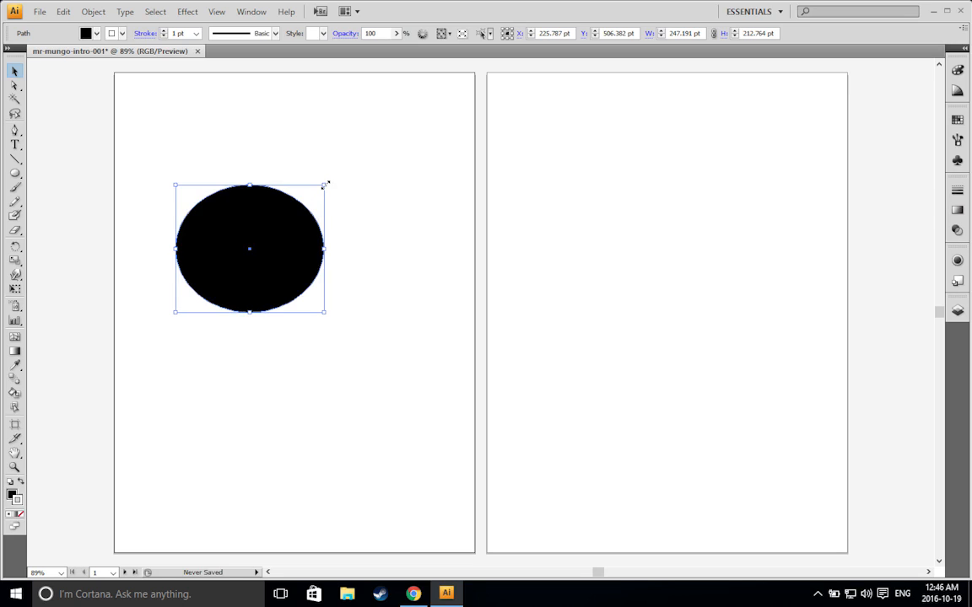
left_click_drag(323, 185, 437, 124)
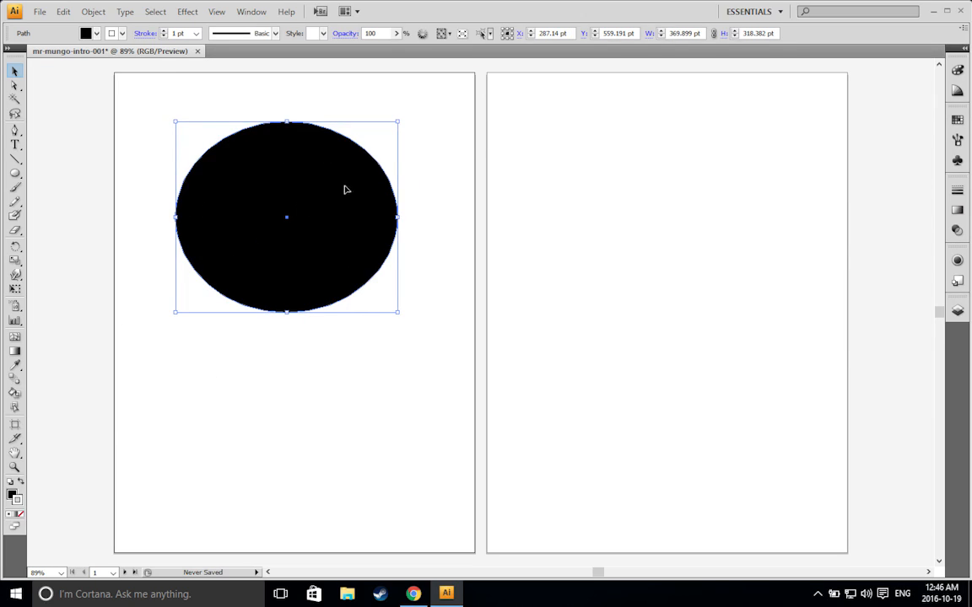
left_click_drag(398, 122, 375, 140)
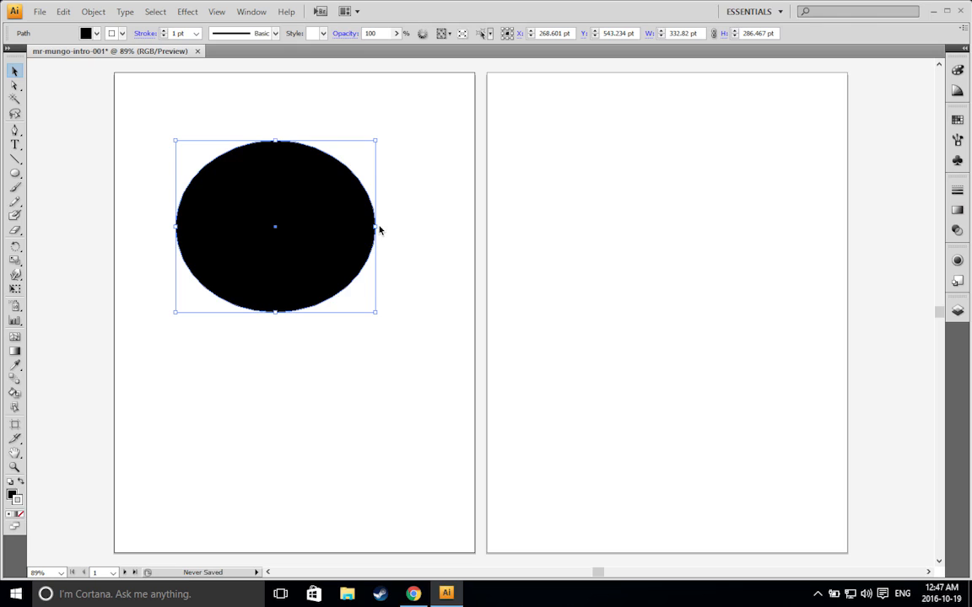
left_click_drag(379, 225, 462, 200)
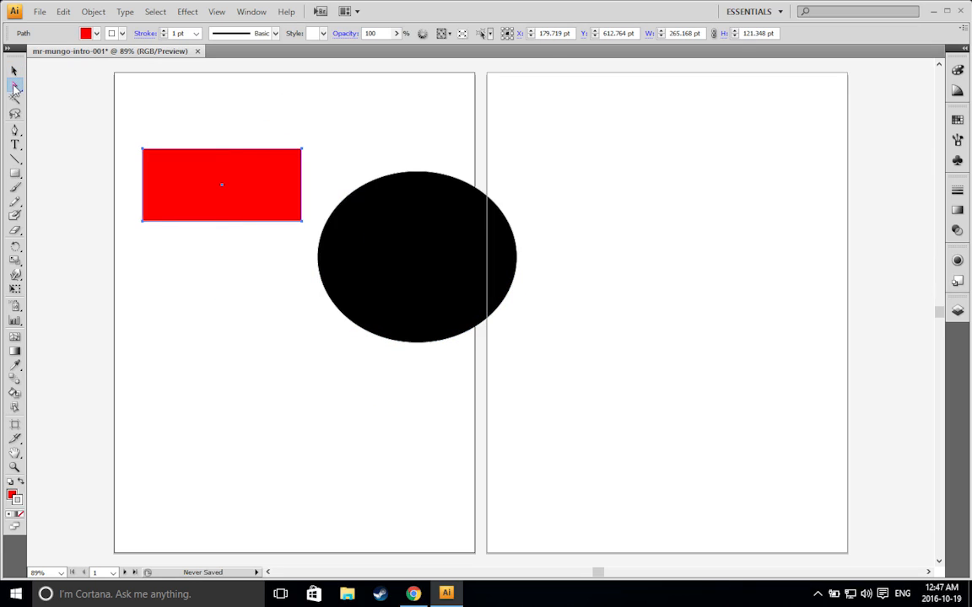
Move the red rectangle below the ellipse with Direct Selection and pull its upper-right corner point to the ellipse's center
left_click(13, 87)
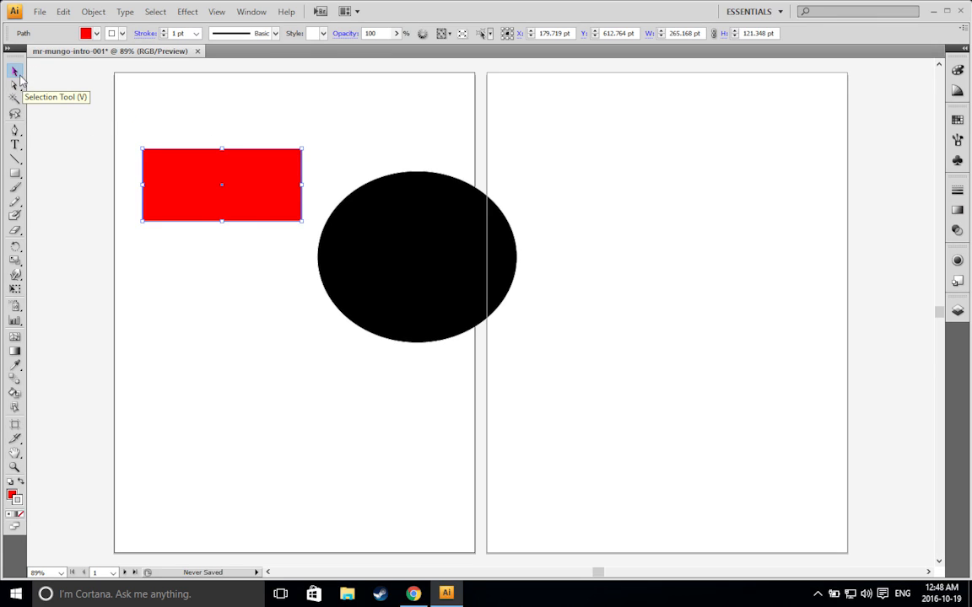
left_click(18, 86)
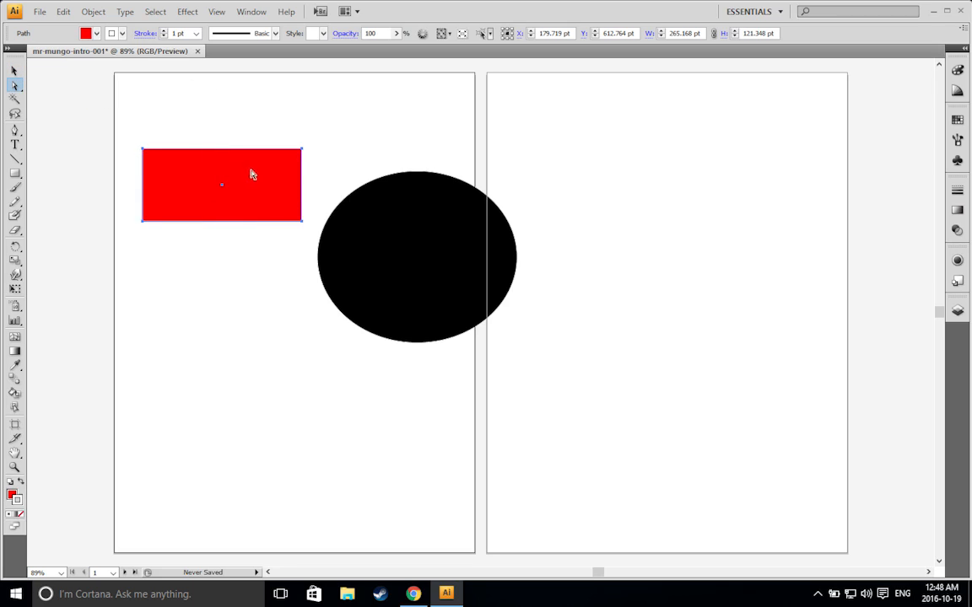
left_click_drag(261, 182, 284, 394)
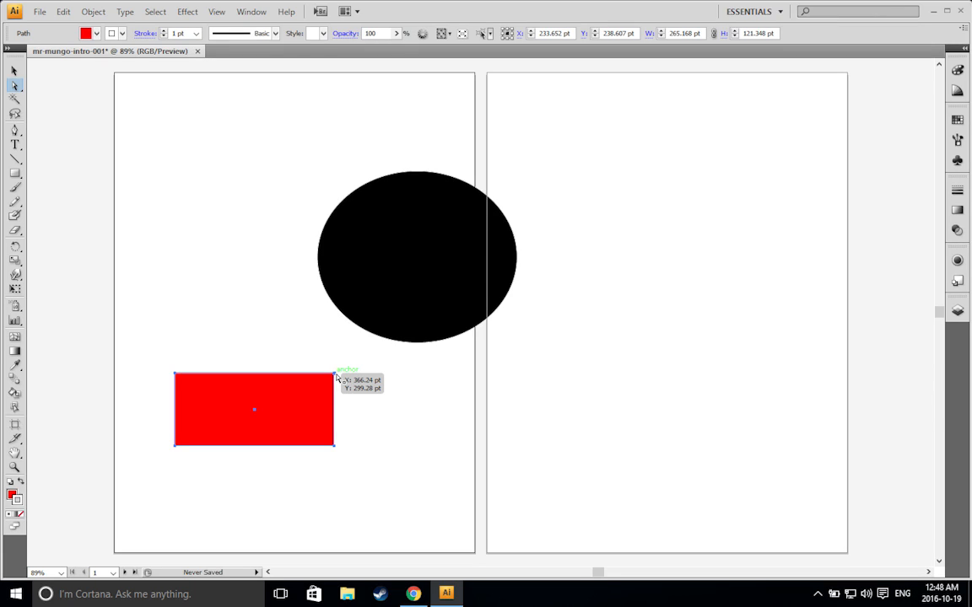
left_click(335, 374)
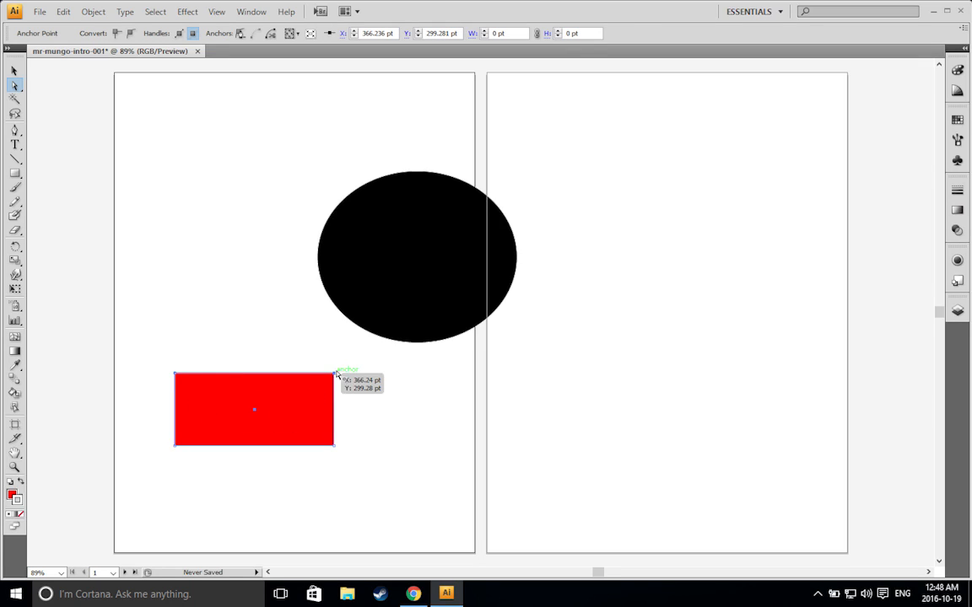
left_click_drag(335, 376, 418, 259)
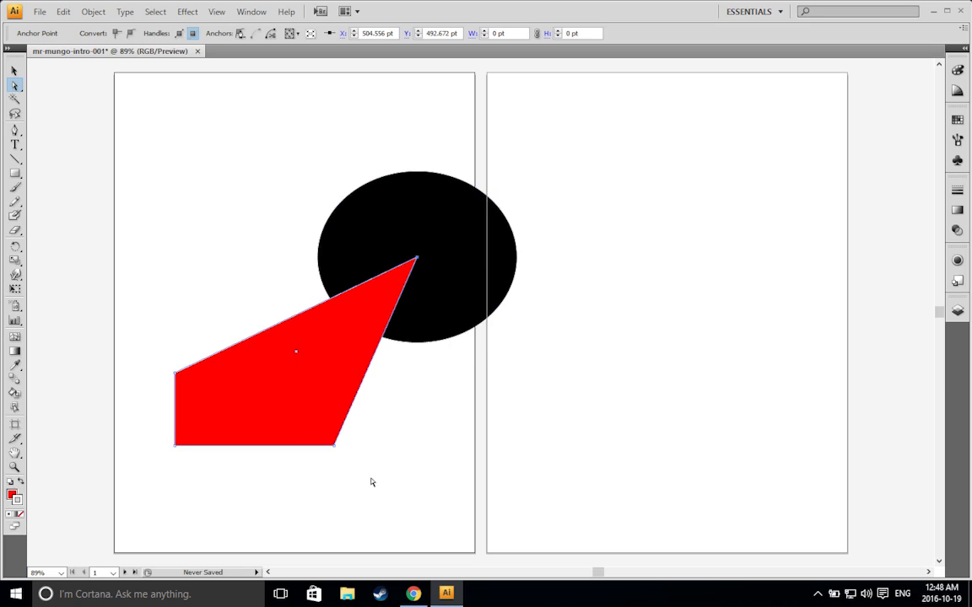
Move the whole red shape to the second artboard and pull its lower-left corner point to about X 836, Y 97 pt
left_click(252, 389)
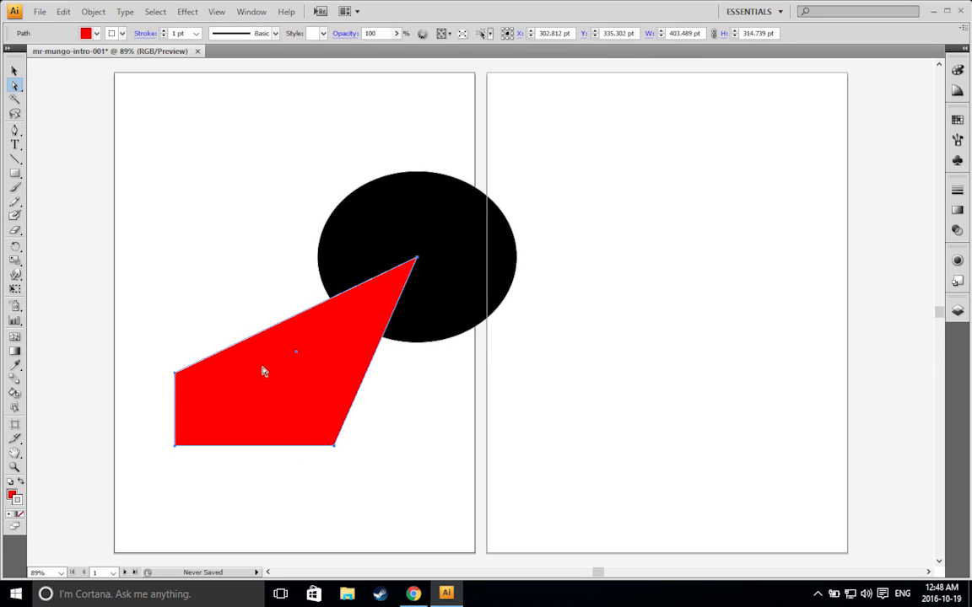
left_click_drag(273, 389, 650, 358)
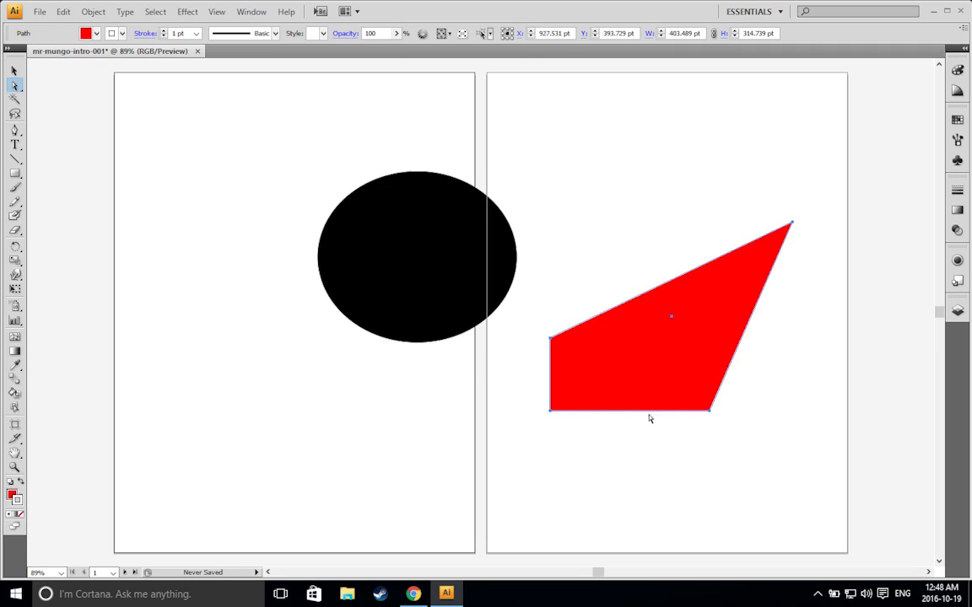
left_click(550, 410)
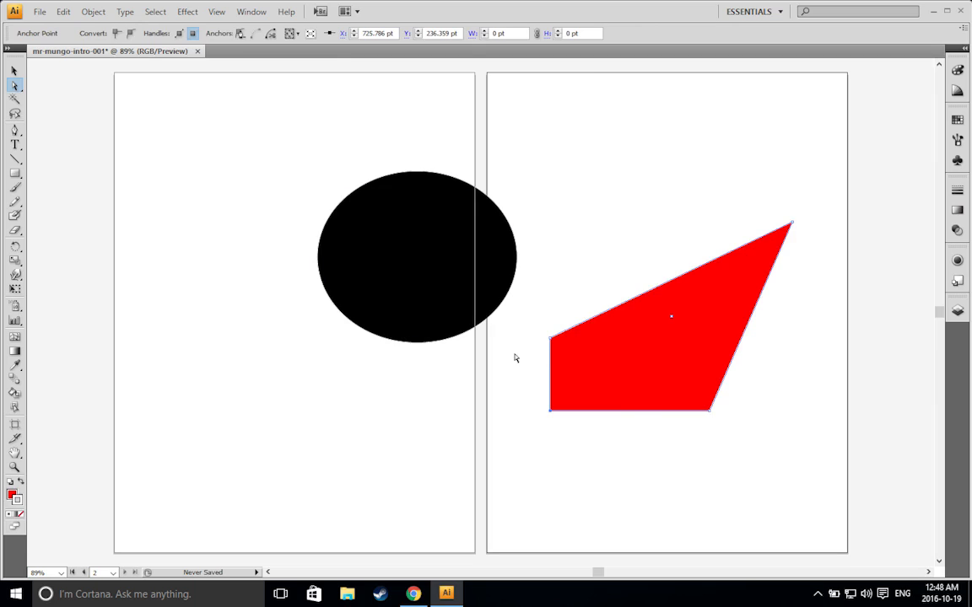
left_click_drag(550, 410, 616, 494)
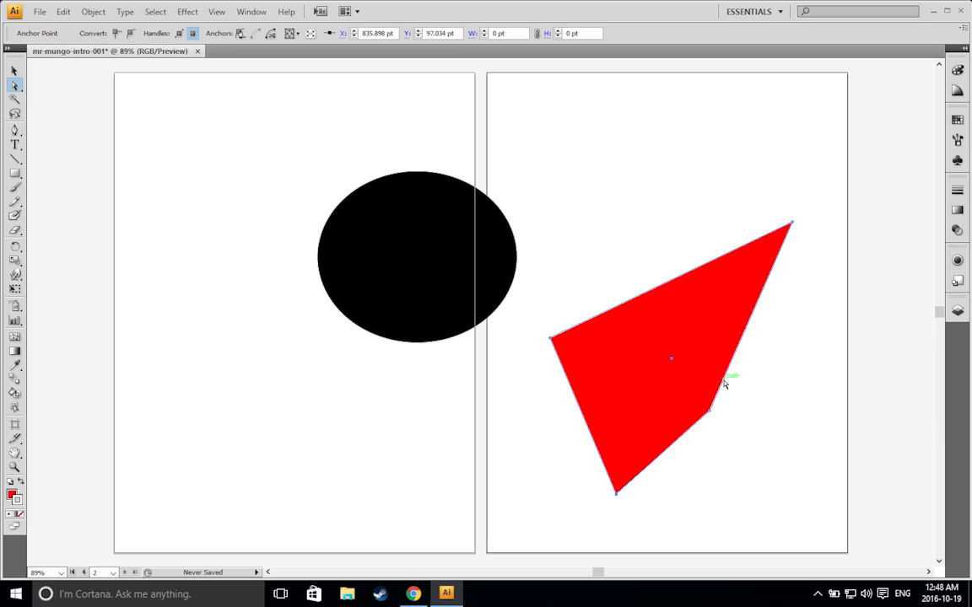
Nudge the red shape's lowest corner point left in small increments, then back toward the right
key("Left")
key("Left")
key("Left")
key("Left")
key("Left")
key("Left")
key("Left")
key("Left")
key("Left")
key("Left")
key("Left")
key("Left")
key("Left")
key("Left")
key("Left")
key("Left")
key("Left")
key("Left")
key("Left")
key("Left")
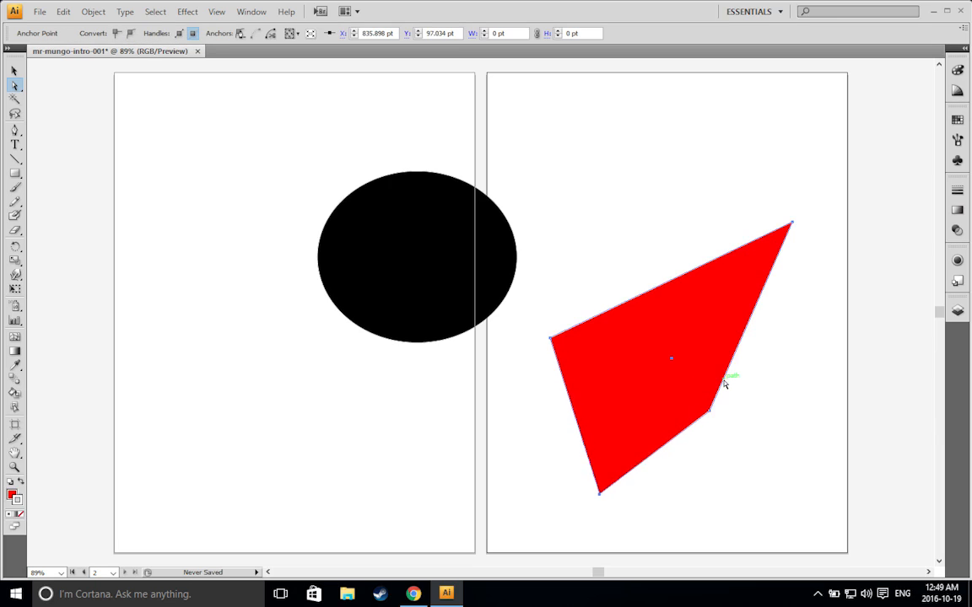
key("Left")
key("Left")
key("Left")
key("Left")
key("Left")
key("Left")
key("Left")
key("Left")
key("Left")
key("Left")
key("Left")
key("Left")
key("Left")
key("Left")
key("Left")
key("Left")
key("Left")
key("Right")
key("Right")
key("Right")
key("Right")
key("Right")
key("Right")
key("Right")
key("Right")
key("Right")
key("Right")
key("Right")
key("Right")
key("Right")
key("Right")
key("Right")
key("Right")
key("Right")
key("Right")
key("Right")
key("Right")
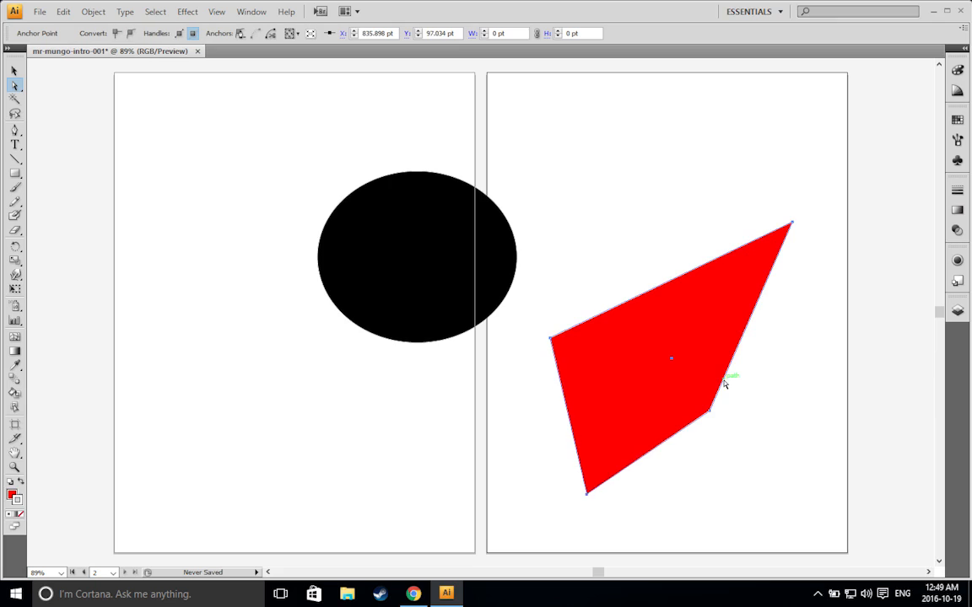
key("Right")
key("Right")
key("Right")
Nudge the red shape's lowest corner point left in large increments until it reaches onto the first artboard
key("shift+Left")
key("shift+Left")
key("shift+Left")
key("shift+Left")
key("shift+Left")
key("shift+Left")
key("shift+Left")
key("shift+Left")
key("shift+Left")
key("shift+Left")
key("shift+Left")
key("shift+Left")
key("shift+Left")
key("shift+Left")
key("shift+Left")
key("shift+Left")
key("shift+Left")
key("shift+Left")
key("shift+Left")
key("shift+Left")
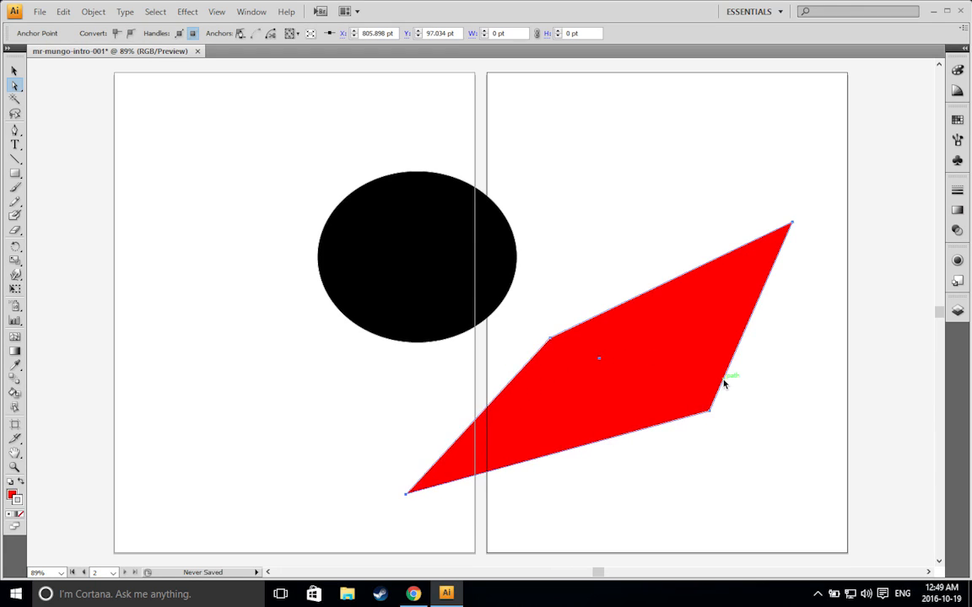
Nudge the red shape's lowest corner point right and left in large increments, ending on the second artboard at about X 778, Y 97 pt
key("shift+Right")
key("shift+Right")
key("shift+Right")
key("shift+Right")
key("shift+Right")
key("shift+Right")
key("shift+Right")
key("shift+Right")
key("shift+Right")
key("shift+Right")
key("shift+Right")
key("shift+Right")
key("shift+Right")
key("shift+Right")
key("shift+Right")
key("shift+Right")
key("shift+Right")
key("shift+Right")
key("shift+Right")
key("shift+Right")
key("shift+Left")
key("shift+Left")
key("shift+Left")
key("shift+Left")
key("shift+Left")
key("shift+Left")
key("shift+Left")
key("shift+Left")
key("shift+Left")
key("shift+Left")
key("shift+Left")
key("shift+Left")
key("shift+Left")
key("shift+Left")
key("shift+Left")
key("shift+Left")
key("shift+Left")
key("shift+Left")
key("shift+Left")
key("shift+Left")
key("shift+Left")
key("shift+Left")
key("shift+Left")
key("shift+Left")
key("shift+Left")
key("shift+Left")
key("shift+Left")
key("shift+Right")
key("shift+Right")
key("shift+Right")
key("shift+Right")
key("shift+Right")
key("shift+Right")
key("shift+Right")
key("shift+Right")
key("shift+Right")
key("shift+Right")
key("shift+Right")
key("shift+Right")
key("shift+Right")
key("shift+Right")
key("shift+Right")
key("shift+Right")
key("shift+Right")
key("shift+Right")
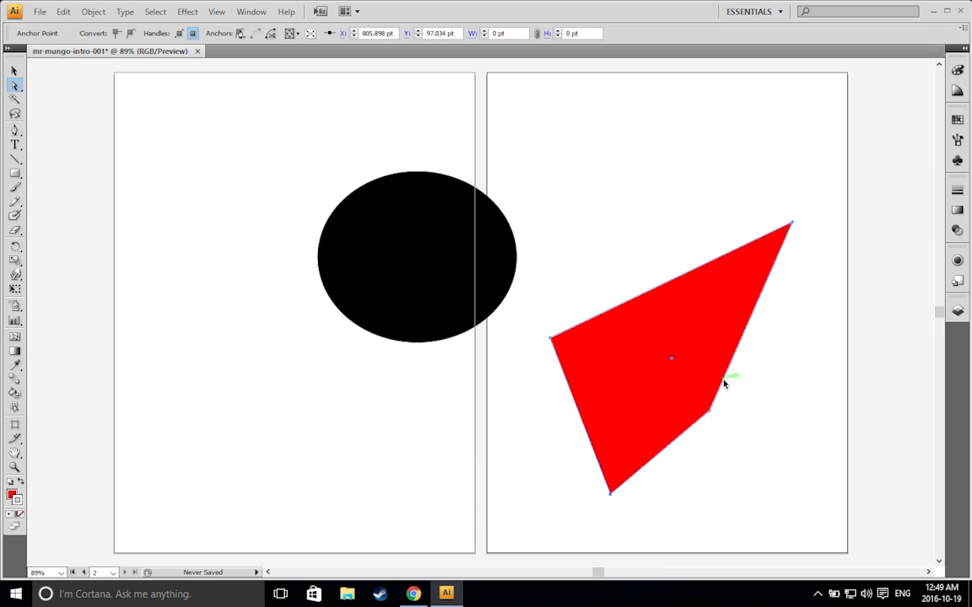
key("shift+Left")
key("shift+Left")
key("shift+Left")
key("shift+Left")
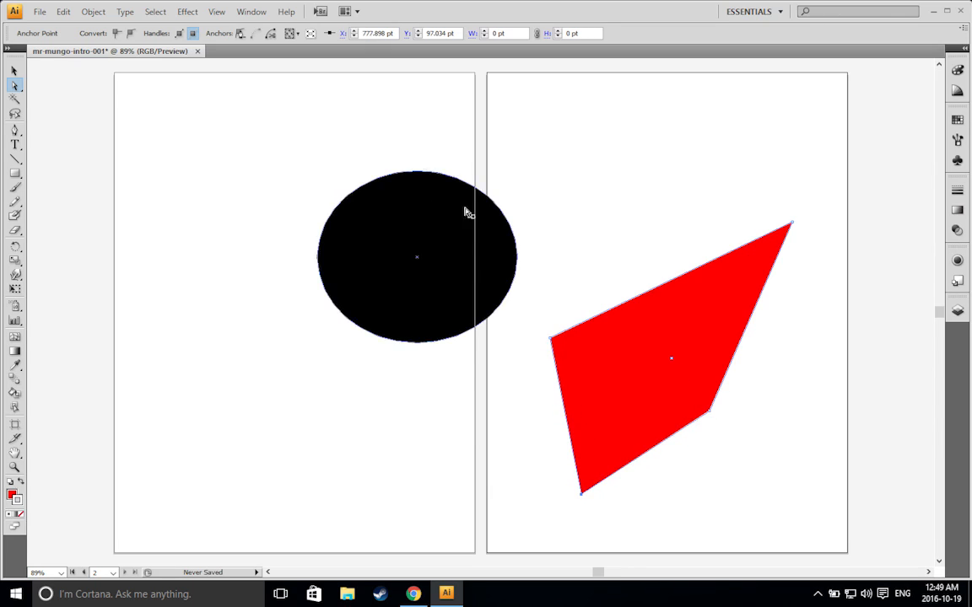
Move the whole red shape onto the first artboard, centered at about X 300, Y 517 pt, and activate the Selection tool
left_click_drag(604, 323, 227, 205)
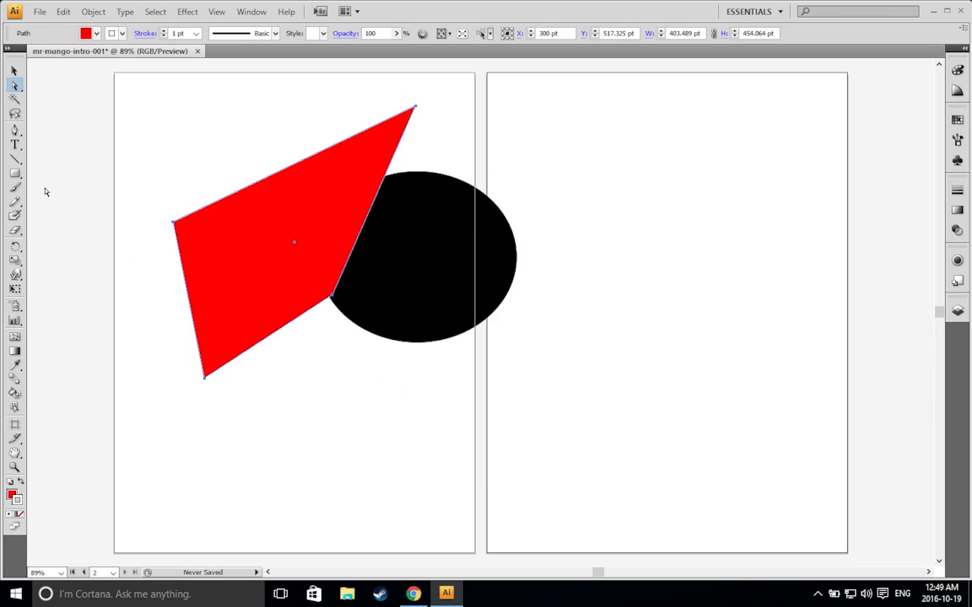
left_click(15, 131)
left_click(15, 71)
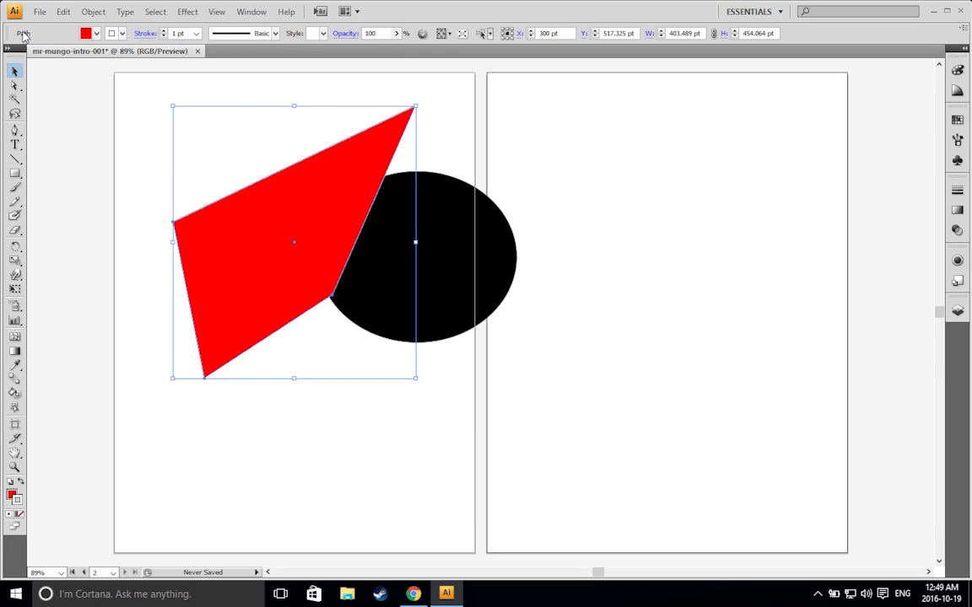
Try light blue, brown, beige and the colorful spiral pattern as the shape's fill, and restore the red fill
left_click(97, 34)
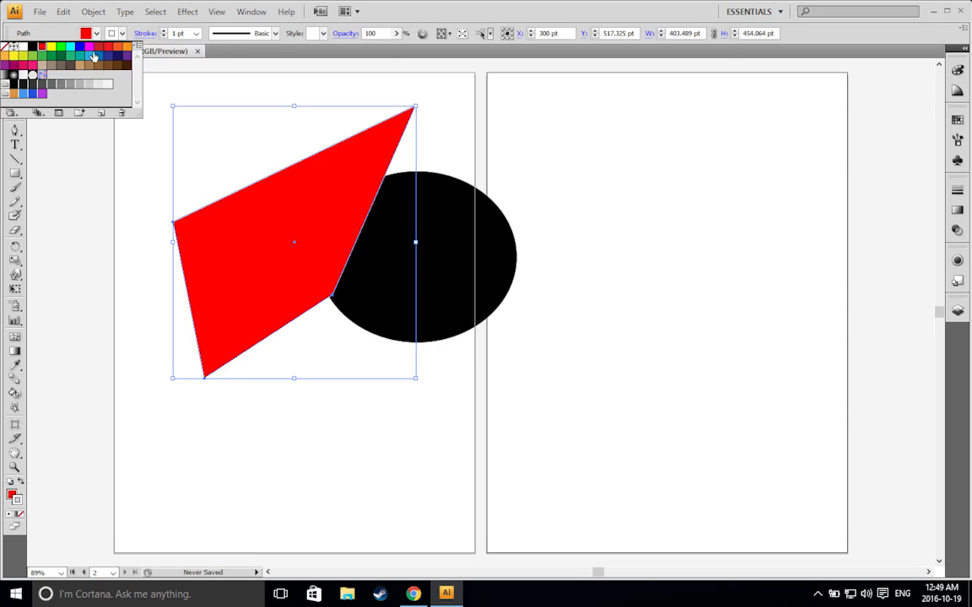
left_click(89, 55)
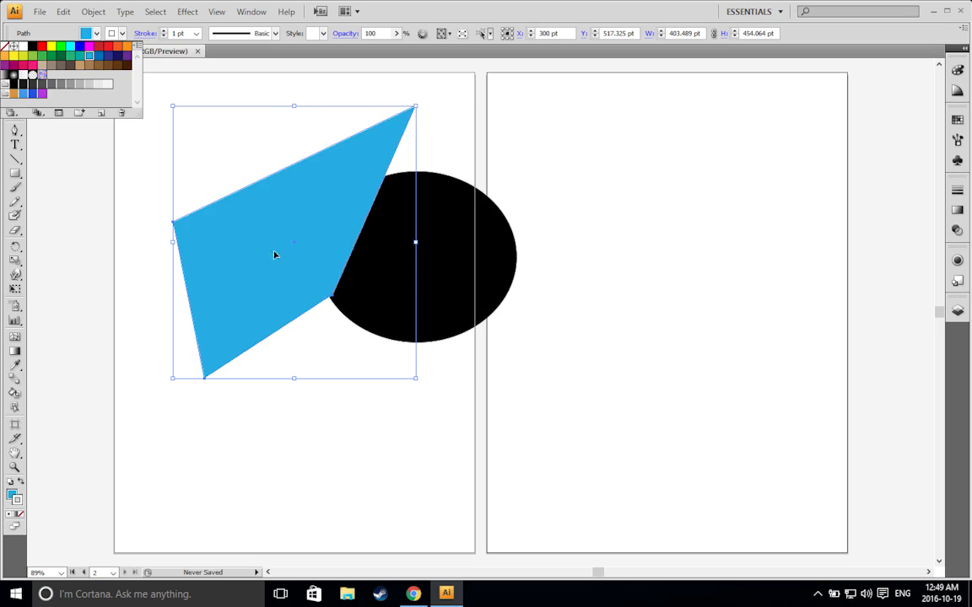
left_click(117, 66)
left_click(43, 67)
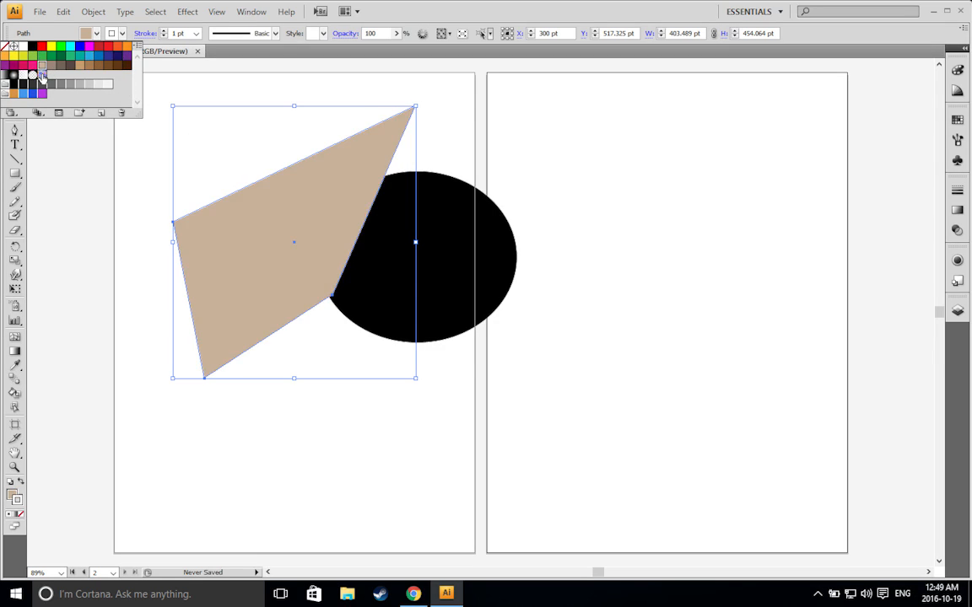
left_click(43, 75)
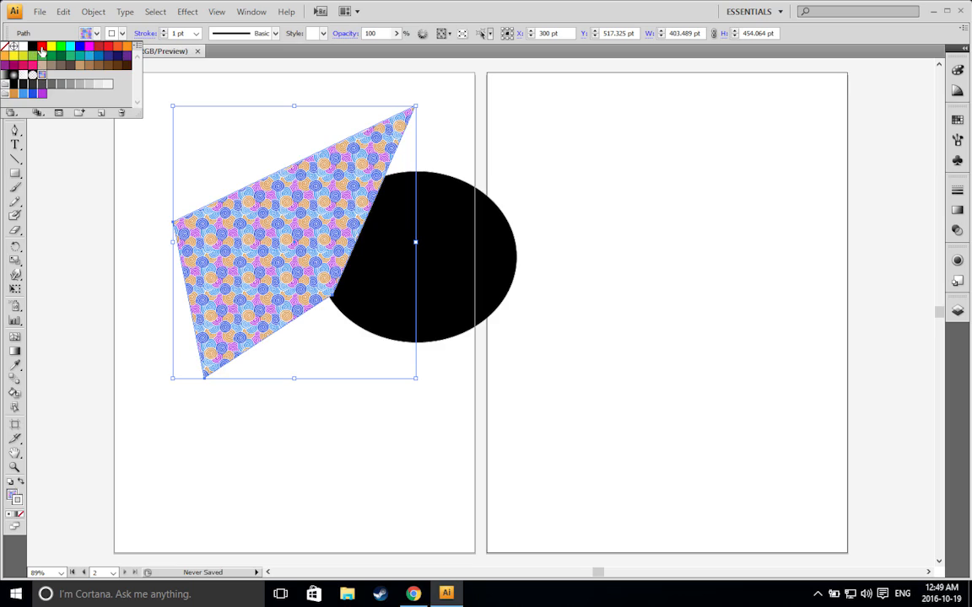
left_click(40, 48)
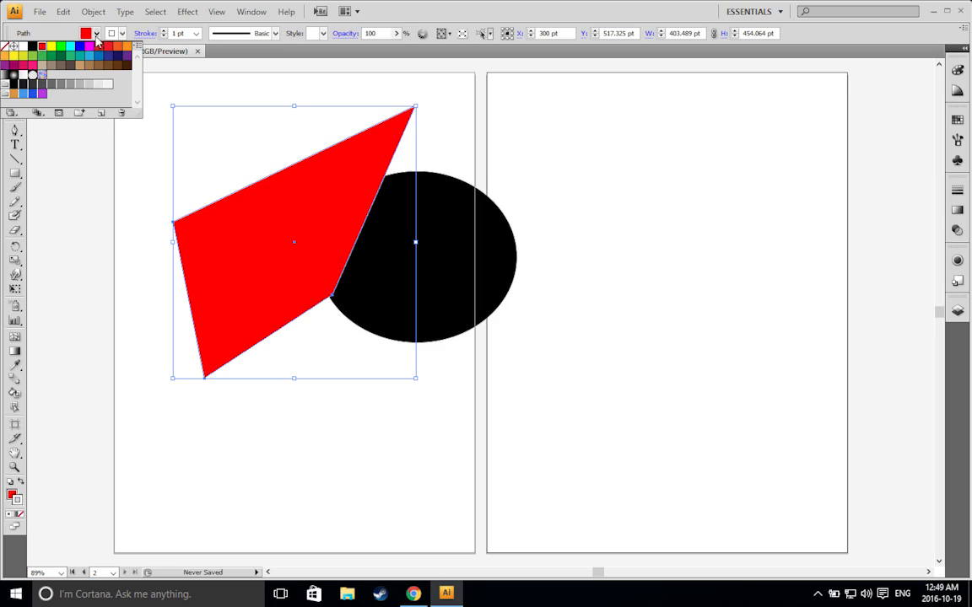
Give the red shape a purple stroke, remove the stroke, and reapply the same purple swatch
left_click(121, 34)
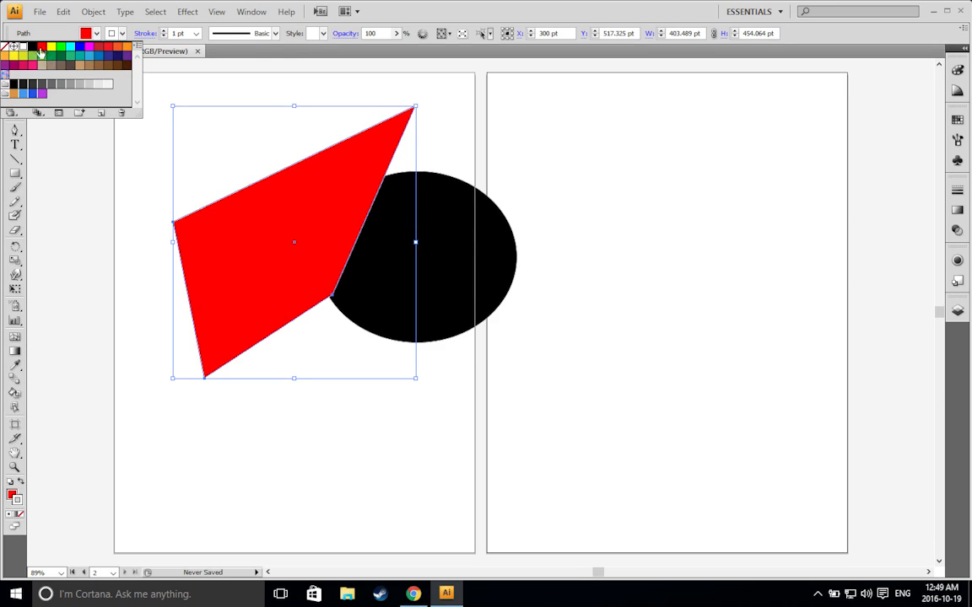
left_click(41, 93)
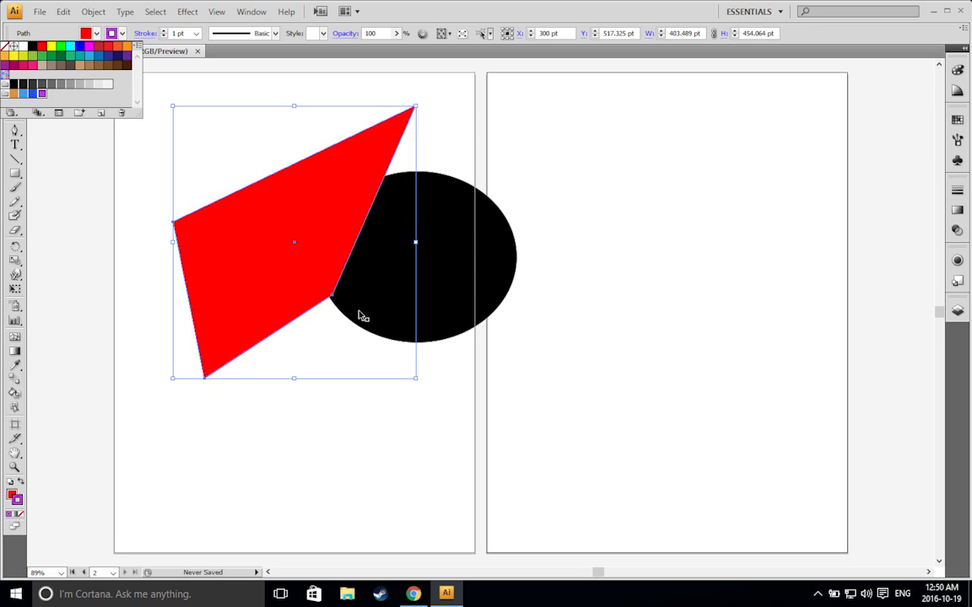
left_click(122, 34)
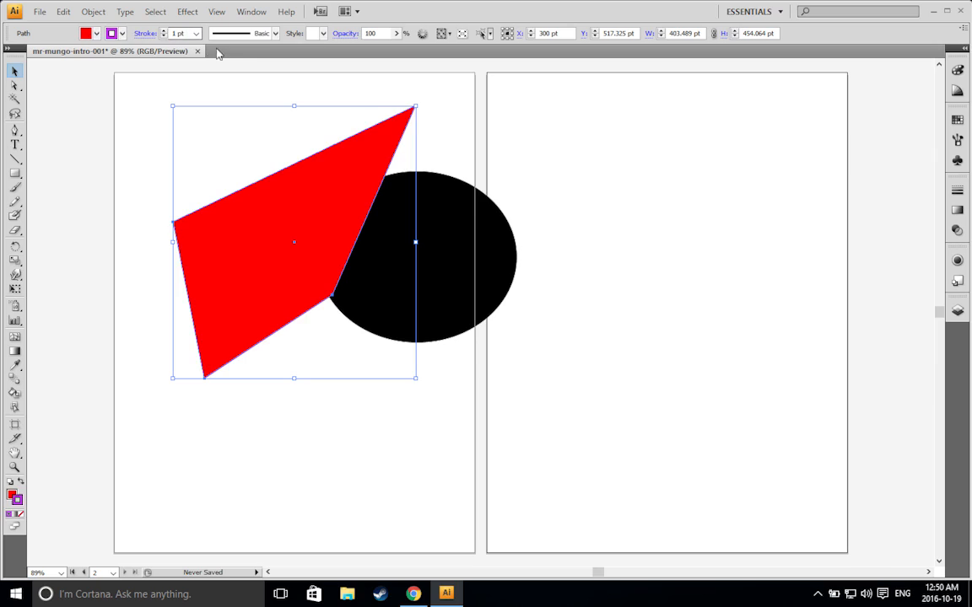
left_click(166, 36)
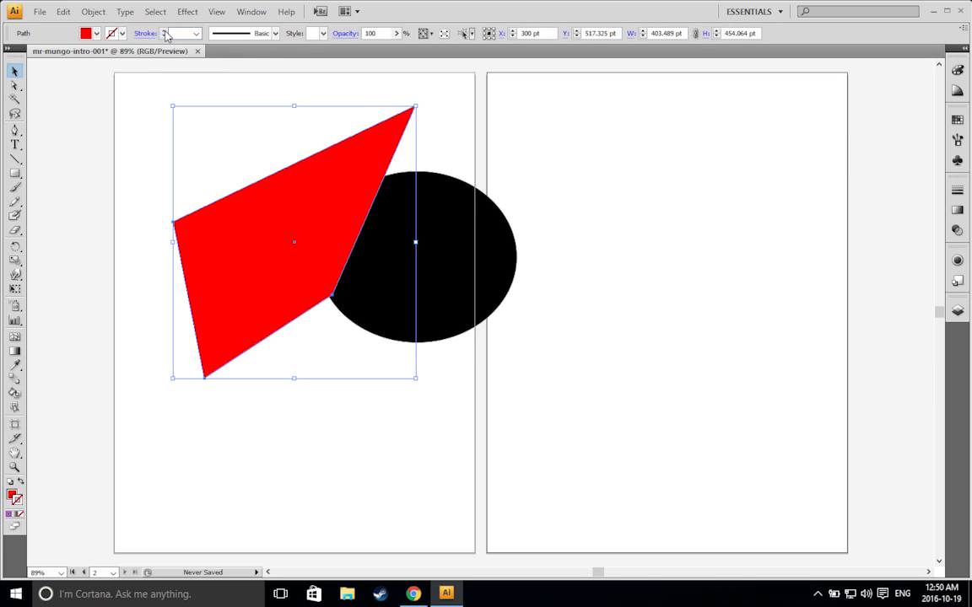
left_click(145, 32)
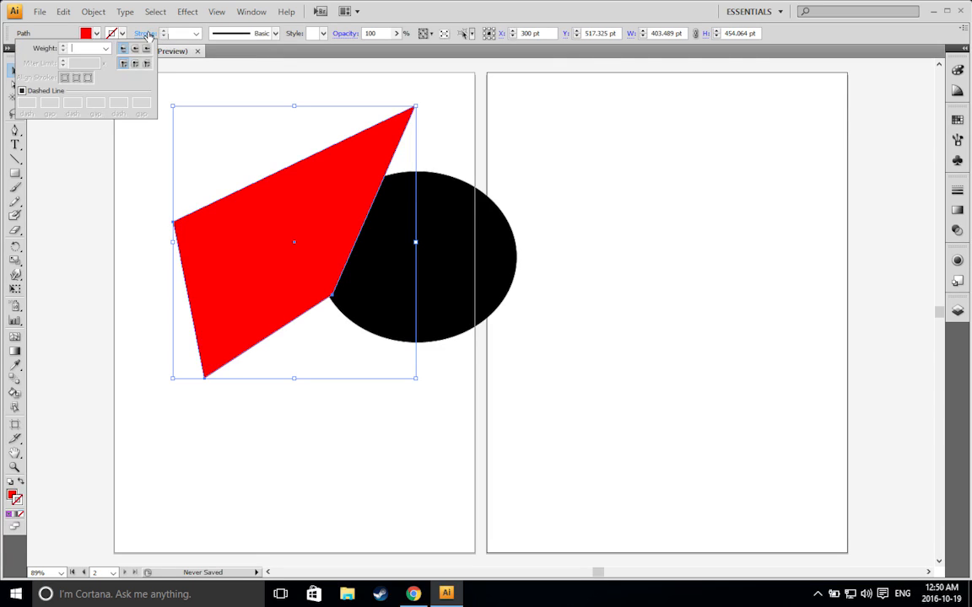
left_click(112, 33)
left_click(43, 93)
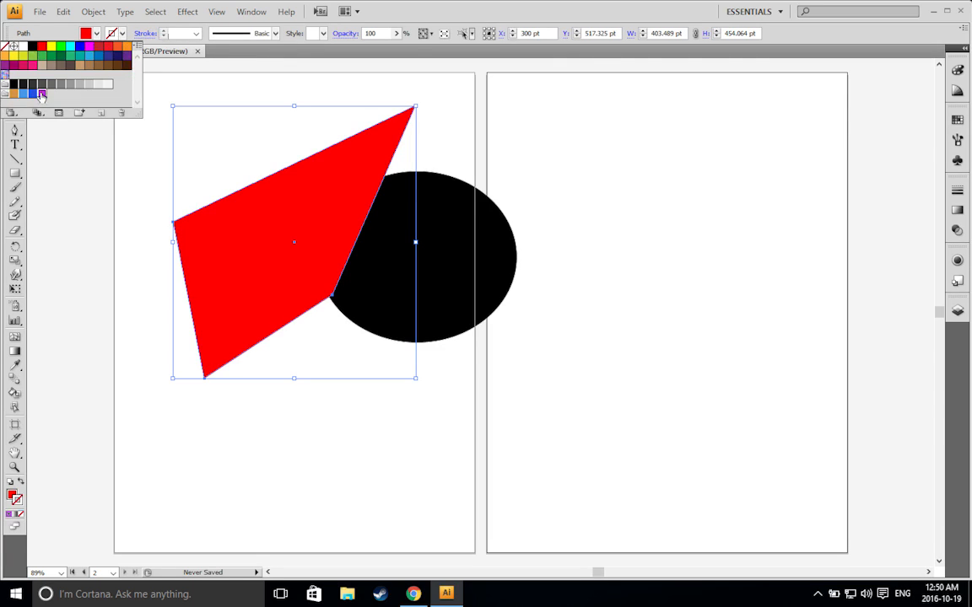
Set the shape's stroke weight to 15 pt and move the shape toward the second artboard, centered at about X 807, Y 451 pt
left_click(165, 31)
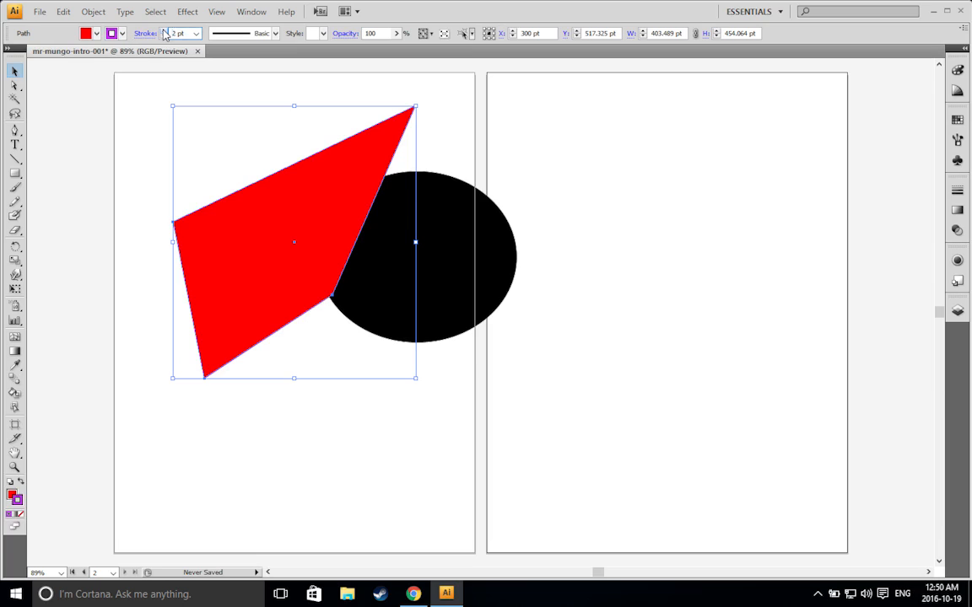
left_click(165, 31)
left_click(166, 30)
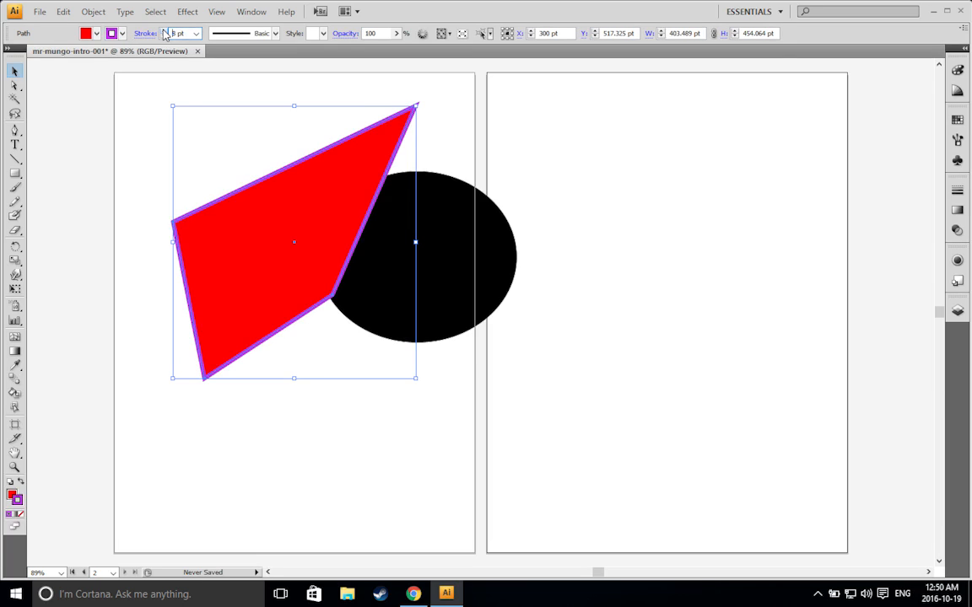
left_click(165, 30)
left_click(166, 31)
left_click(165, 30)
left_click(165, 30)
left_click(165, 30)
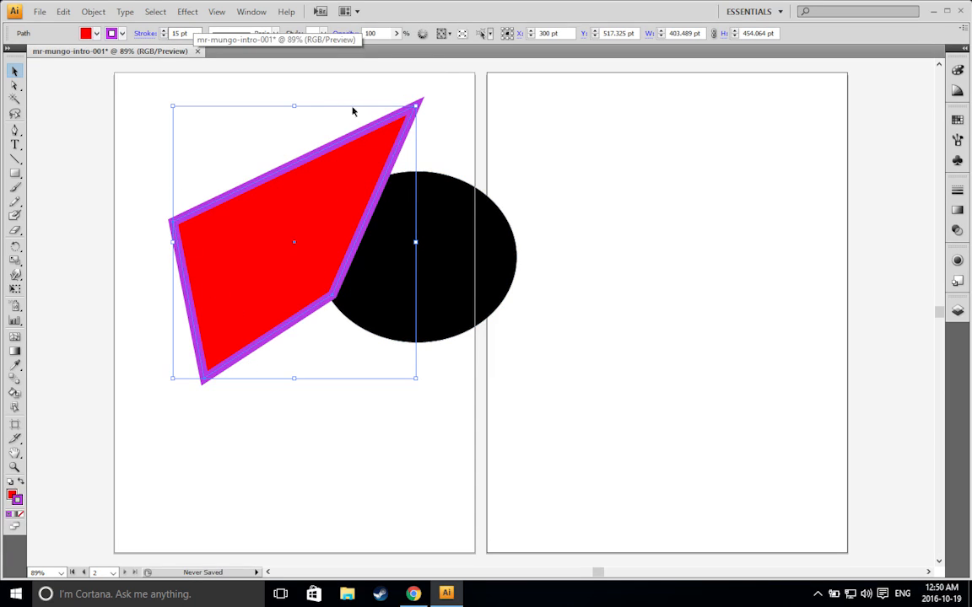
left_click_drag(286, 194, 630, 246)
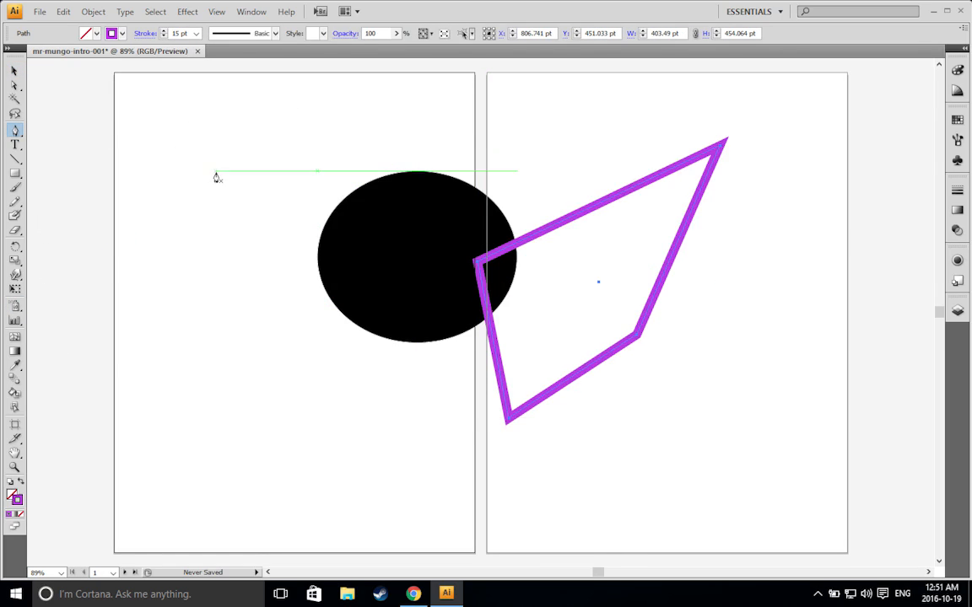
Draw a closed, unfilled rectangle about 102 by 82 pt with the Pen tool on the first artboard, up and left of the ellipse
left_click(218, 159)
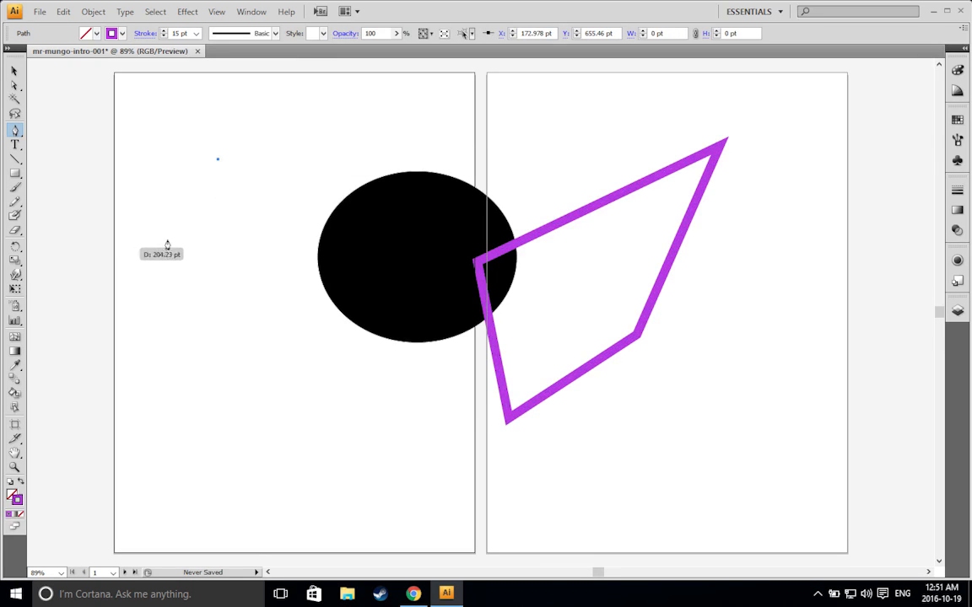
left_click(217, 208)
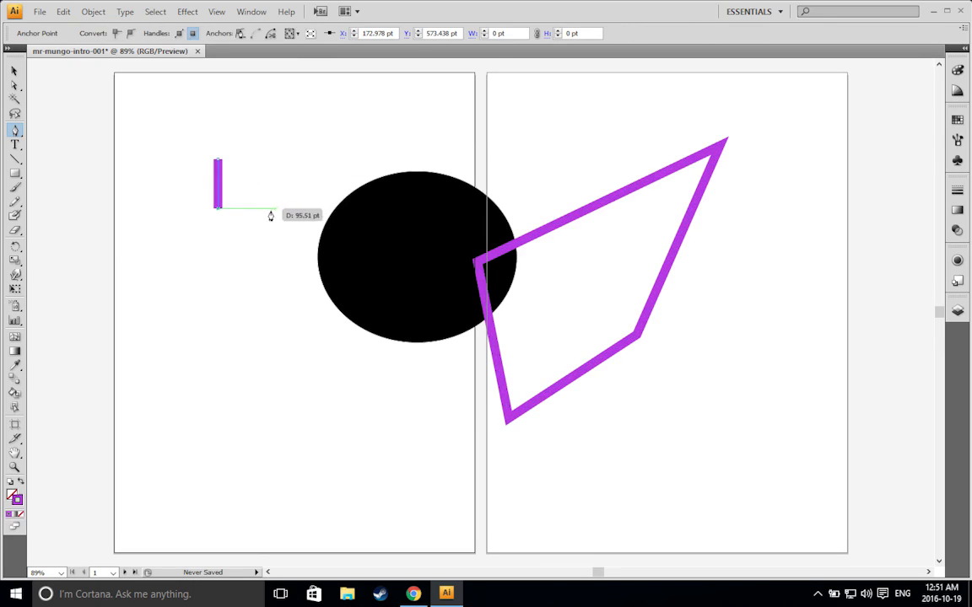
left_click(279, 209)
left_click(279, 159)
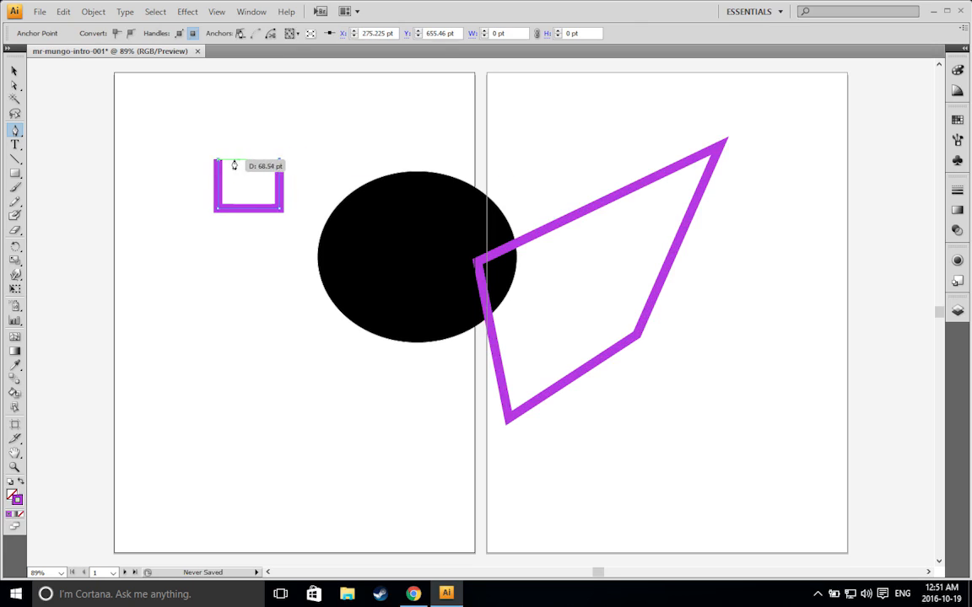
left_click(217, 158)
Draw a closed triangle with the Pen tool below the rectangle, with its apex at about X 173, Y 408 pt
left_click(178, 371)
left_click(218, 308)
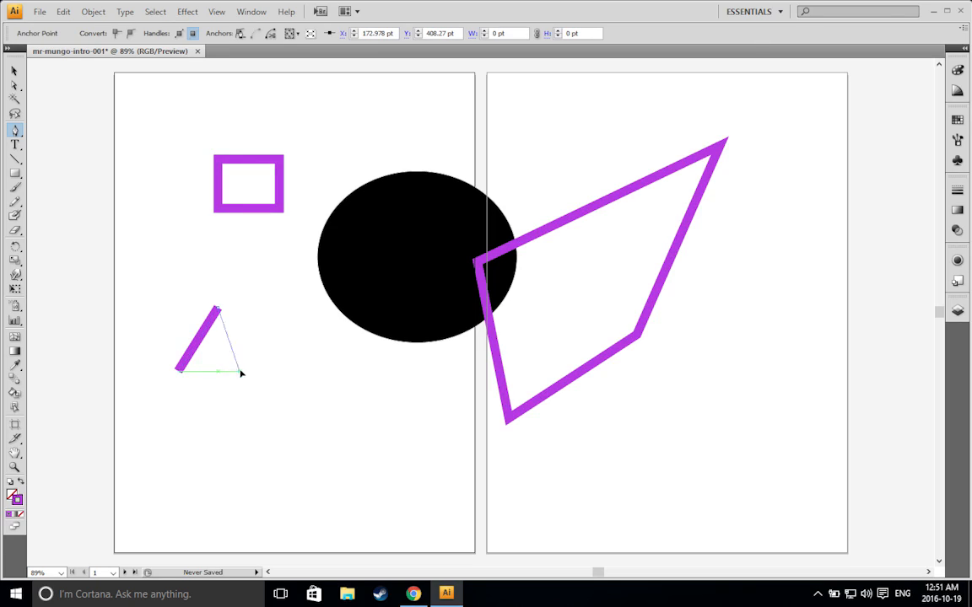
left_click(240, 369)
left_click(178, 371)
Draw a closed, jagged crown-like shape with the Pen tool below the ellipse, starting and closing at about X 338, Y 164 pt
left_click(318, 453)
left_click(319, 396)
left_click(349, 448)
left_click(384, 395)
left_click(382, 436)
left_click(432, 416)
left_click(446, 468)
left_click(408, 507)
left_click(348, 507)
left_click(260, 479)
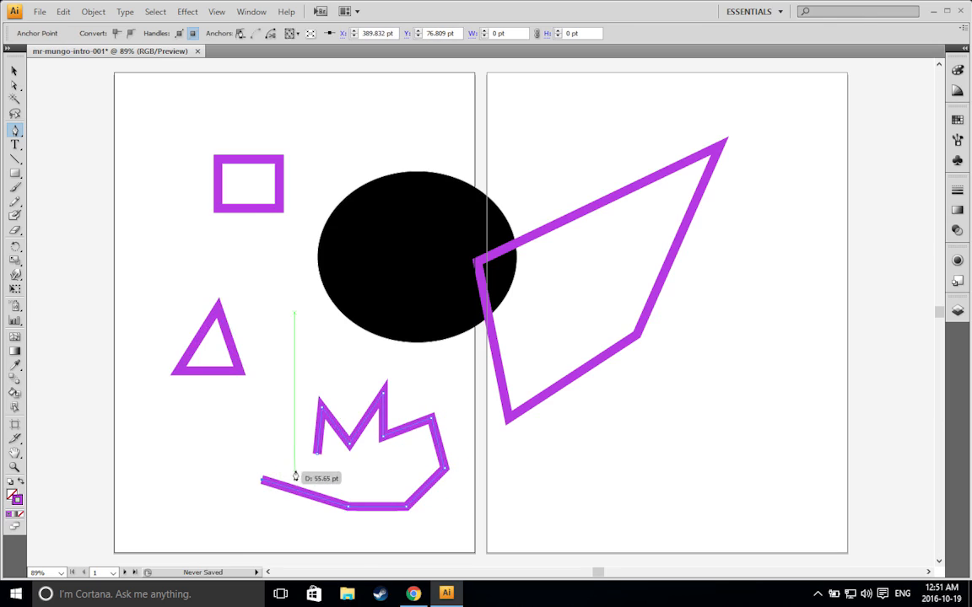
left_click(254, 434)
left_click(272, 403)
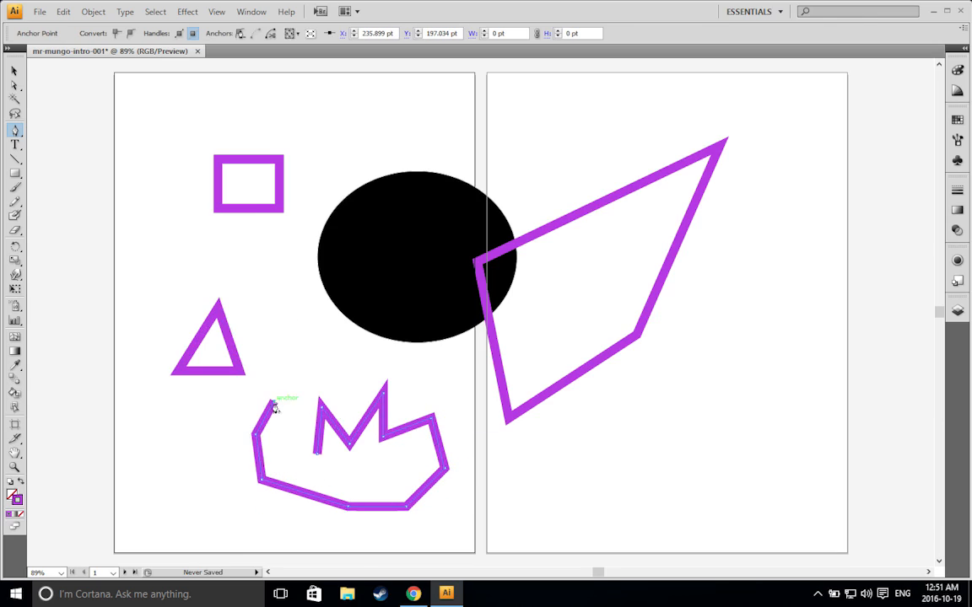
left_click(285, 450)
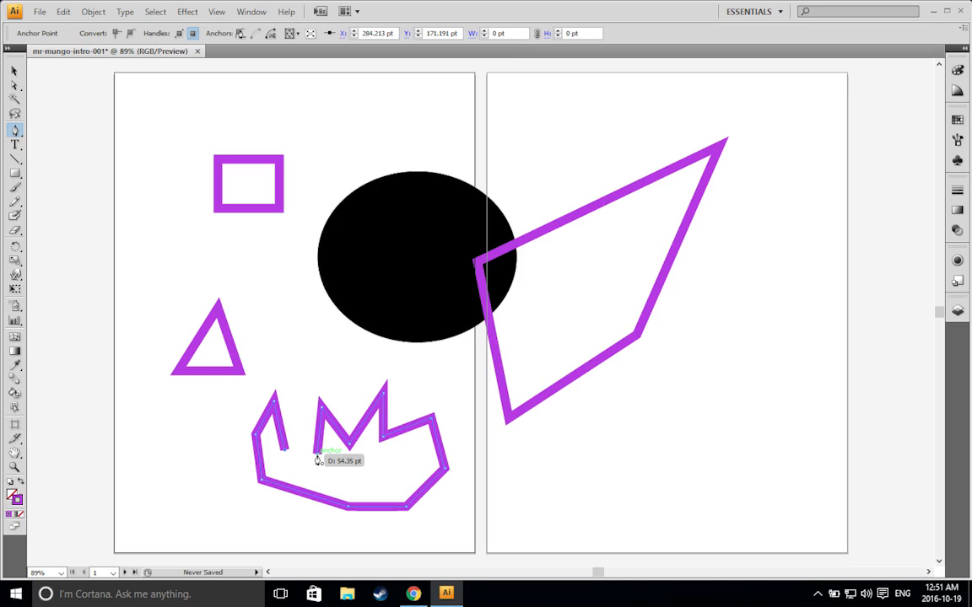
left_click(317, 455)
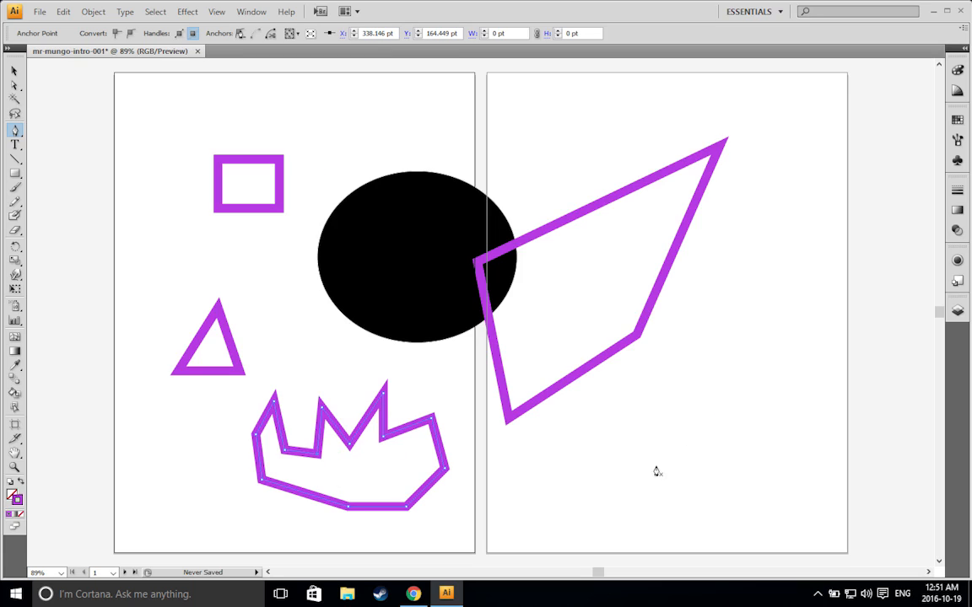
Draw a closed polygon with two sharp peaks and a flat top edge in the second artboard's lower part using the Pen tool
left_click(628, 500)
left_click(630, 438)
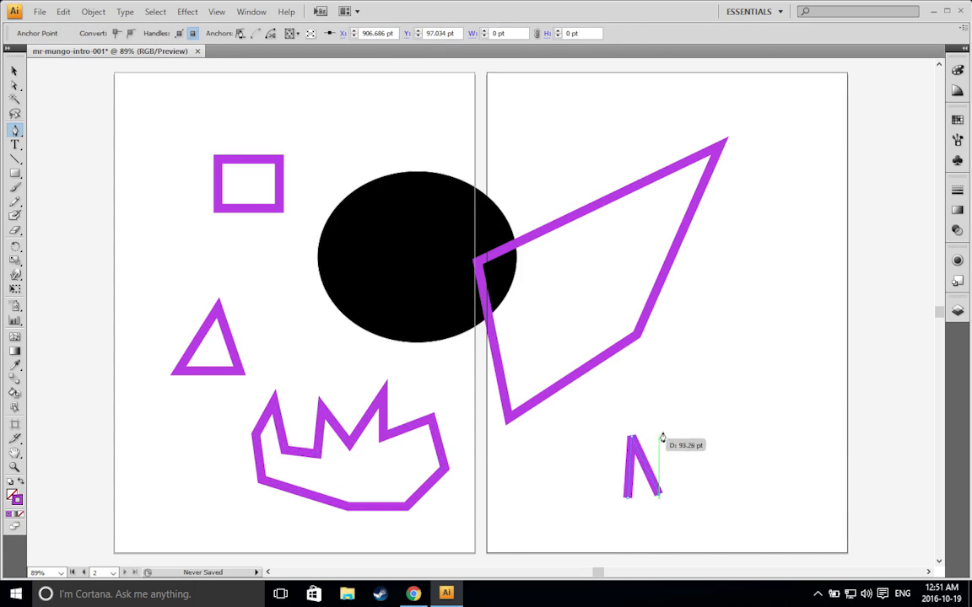
left_click(662, 506)
left_click(667, 396)
left_click(685, 469)
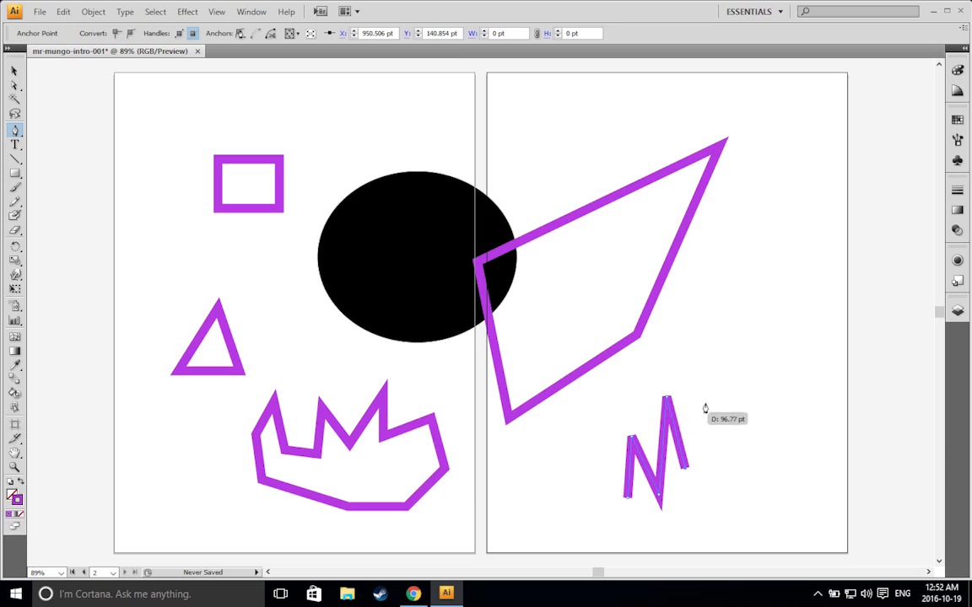
left_click(719, 391)
left_click(796, 391)
left_click(782, 474)
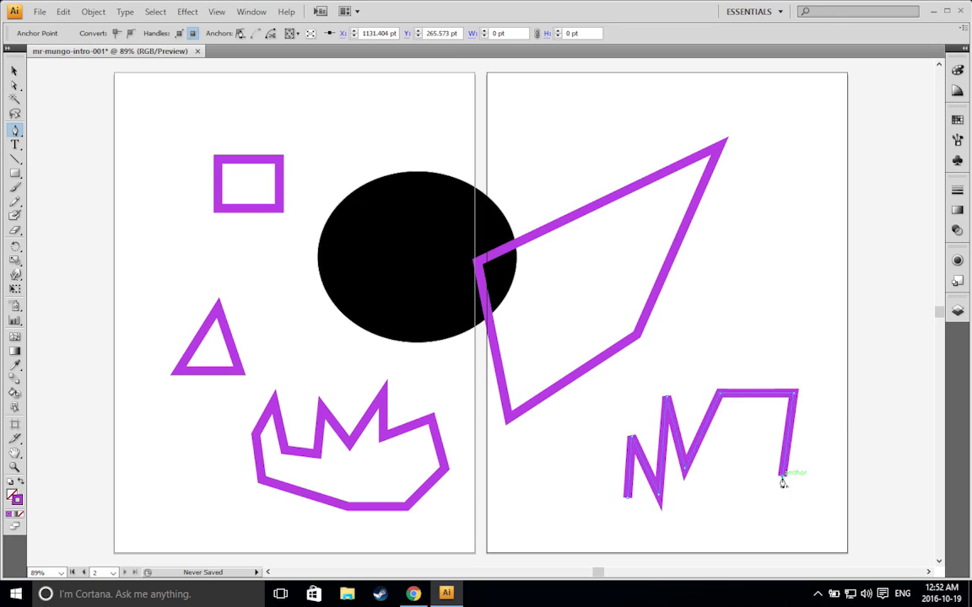
left_click(711, 538)
left_click(609, 539)
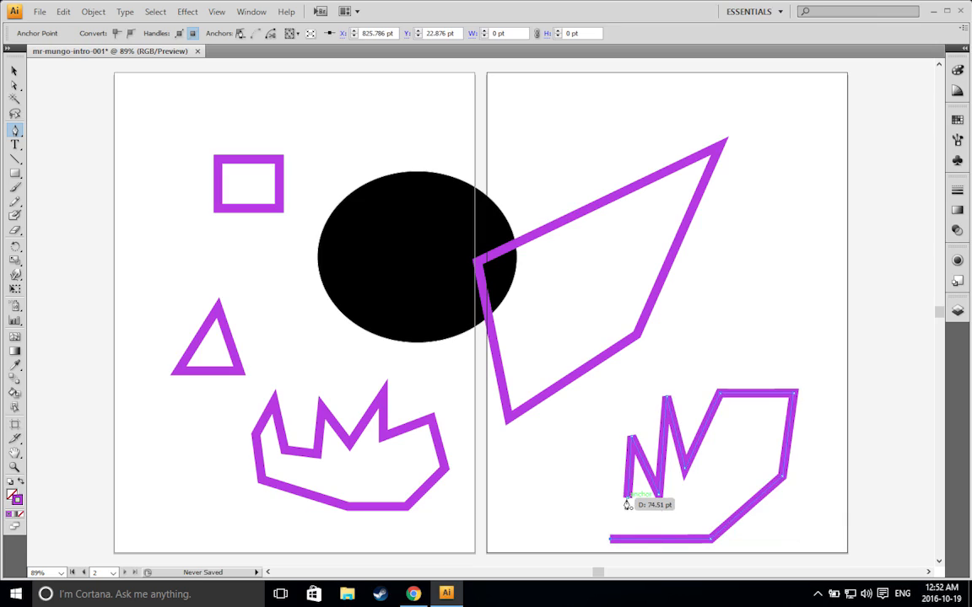
left_click(626, 497)
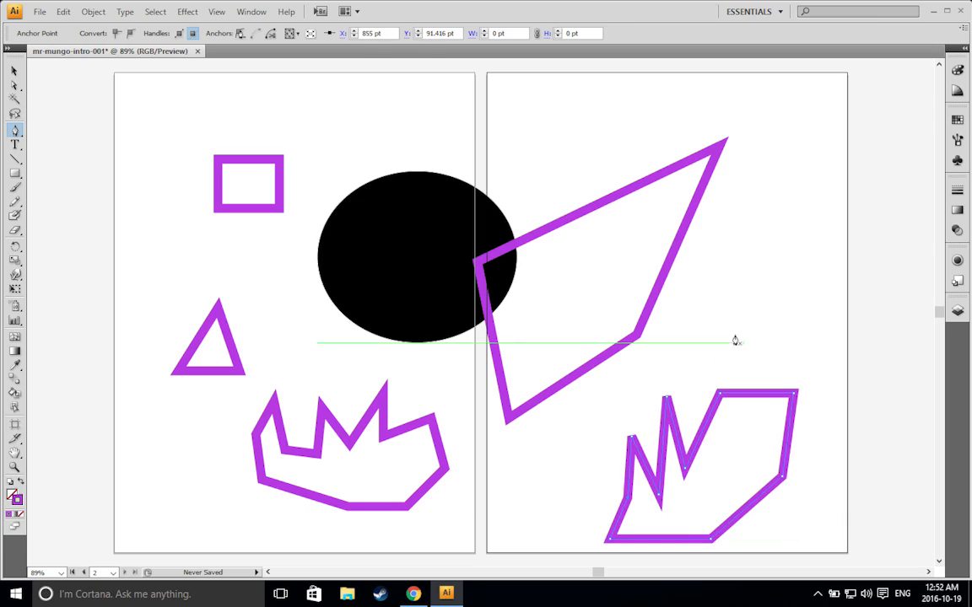
Draw a small closed four-sided shape with the Pen tool near the second artboard's right edge, to the right of the large outline
left_click(748, 302)
left_click(826, 238)
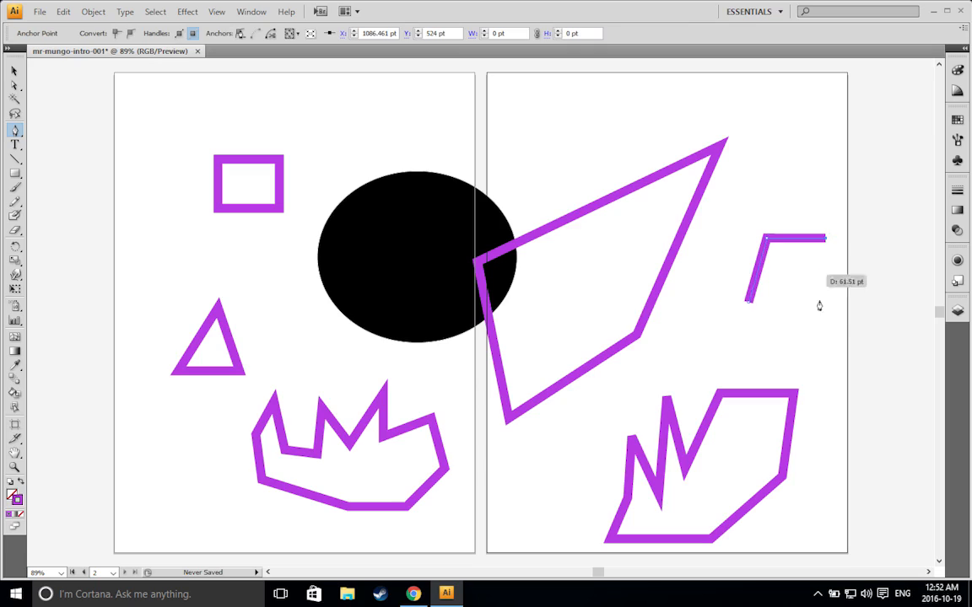
left_click(820, 306)
left_click(747, 302)
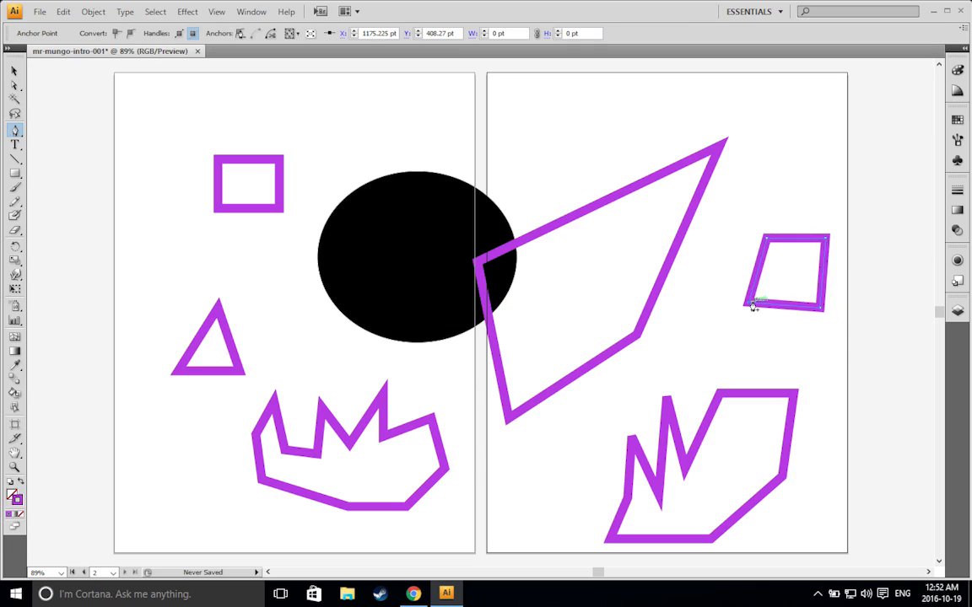
key("alt")
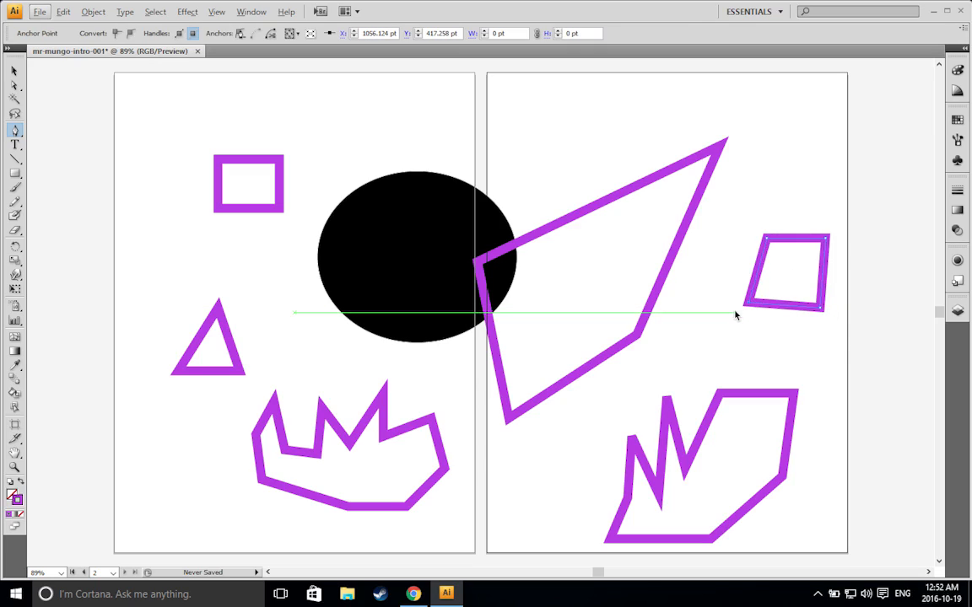
Undo the small four-sided shape, the two-peaked polygon, the crown-like shape, the triangle and the small rectangle
left_click(729, 314, "ctrl")
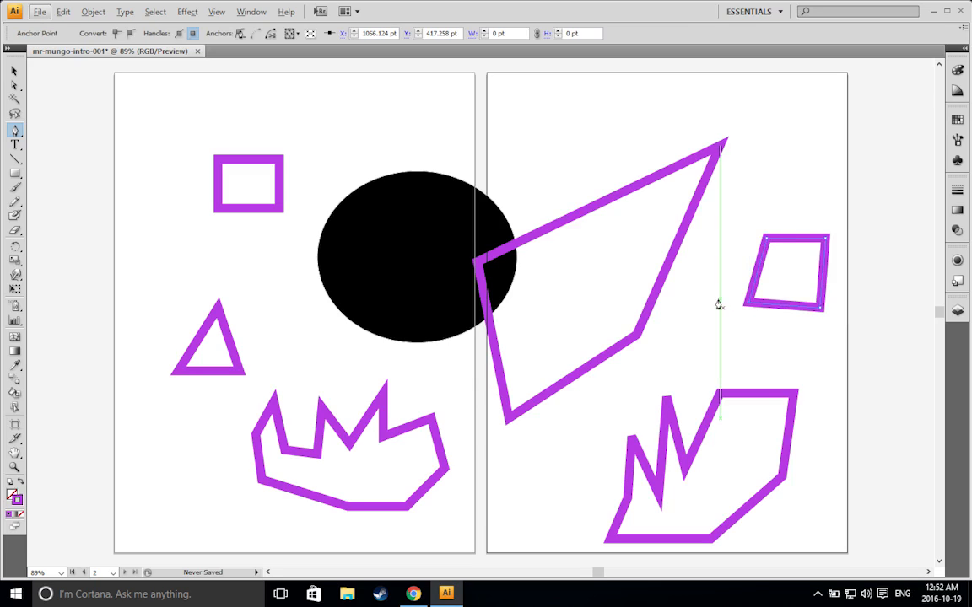
key("ctrl+z")
key("ctrl+z")
key("ctrl+z")
key("ctrl+z")
key("ctrl+z")
key("ctrl+z")
key("ctrl+z")
key("ctrl+z")
key("ctrl+z")
key("ctrl+z")
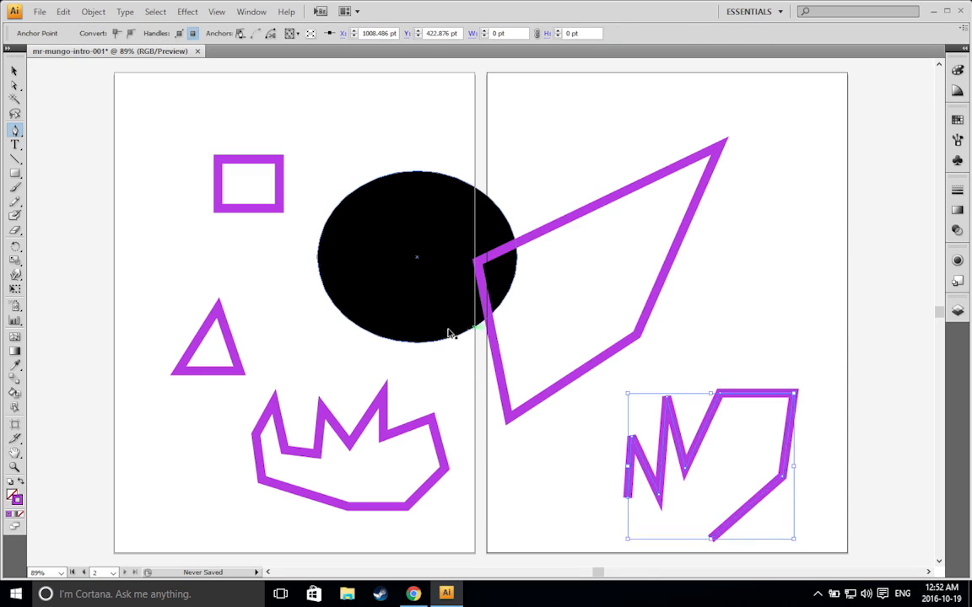
key("ctrl+z")
key("ctrl+z")
key("ctrl+z")
key("ctrl+z")
key("ctrl+z")
key("ctrl+z")
key("ctrl+z")
key("ctrl+z")
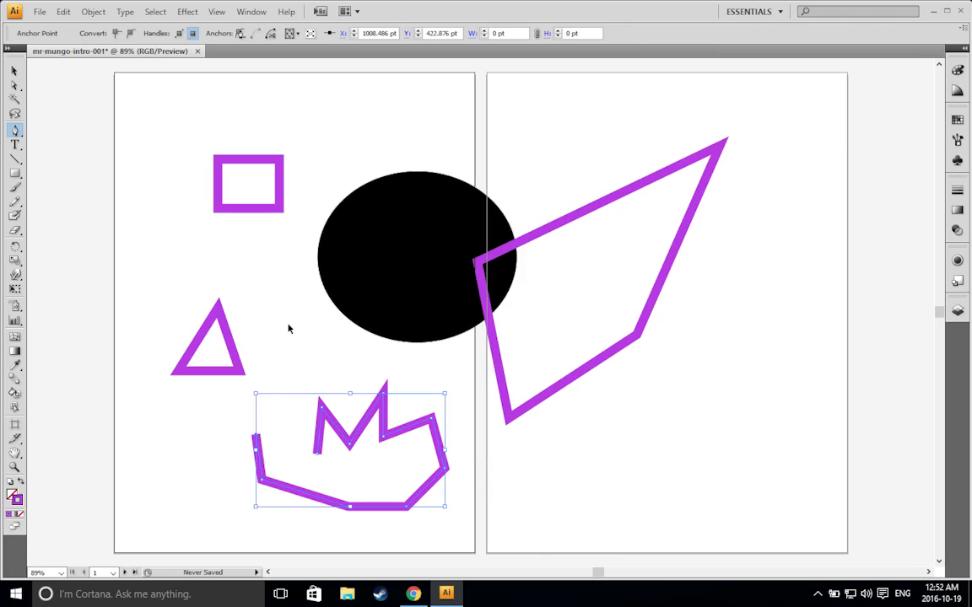
key("ctrl+z")
key("ctrl+z")
key("ctrl+z")
key("ctrl+z")
key("ctrl+z")
key("ctrl+z")
key("ctrl+z")
key("ctrl+z")
key("ctrl+z")
key("ctrl+z")
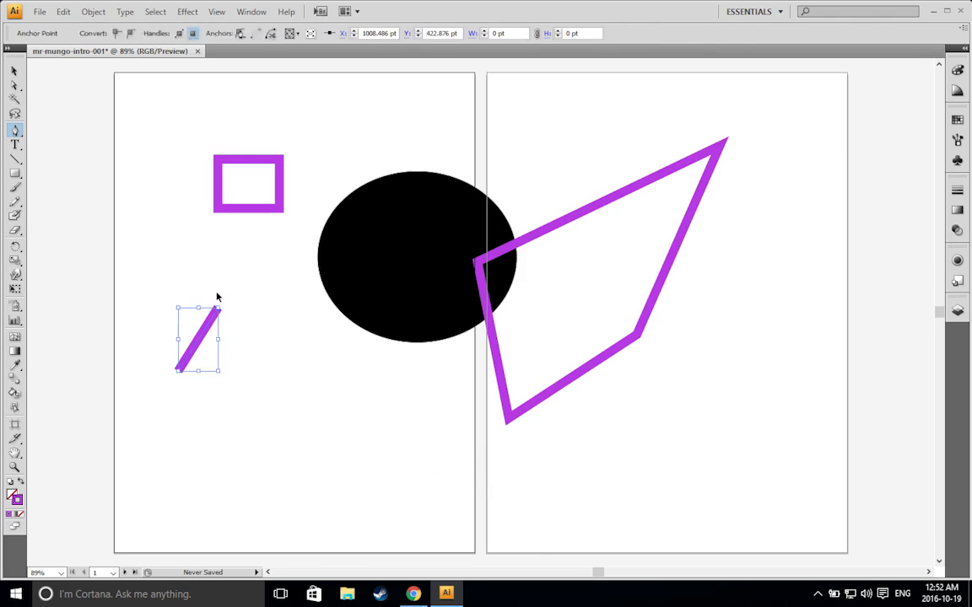
key("ctrl+z")
key("ctrl+z")
key("ctrl+z")
key("ctrl+z")
key("ctrl+z")
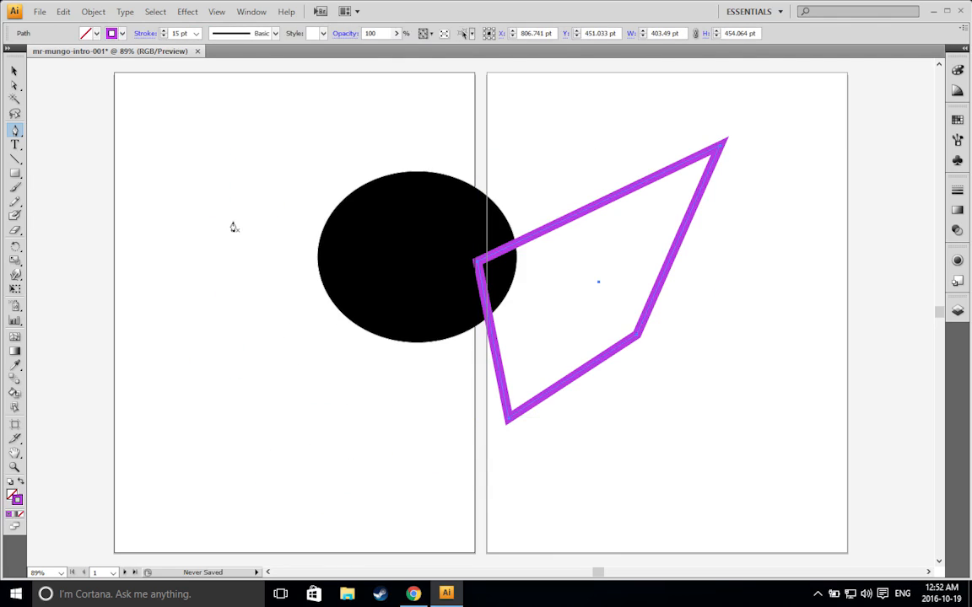
Draw an open S-shaped curve with the Pen tool beside the ellipse, from about X 221, Y 684 pt to X 231, Y 366 pt
left_click(232, 156)
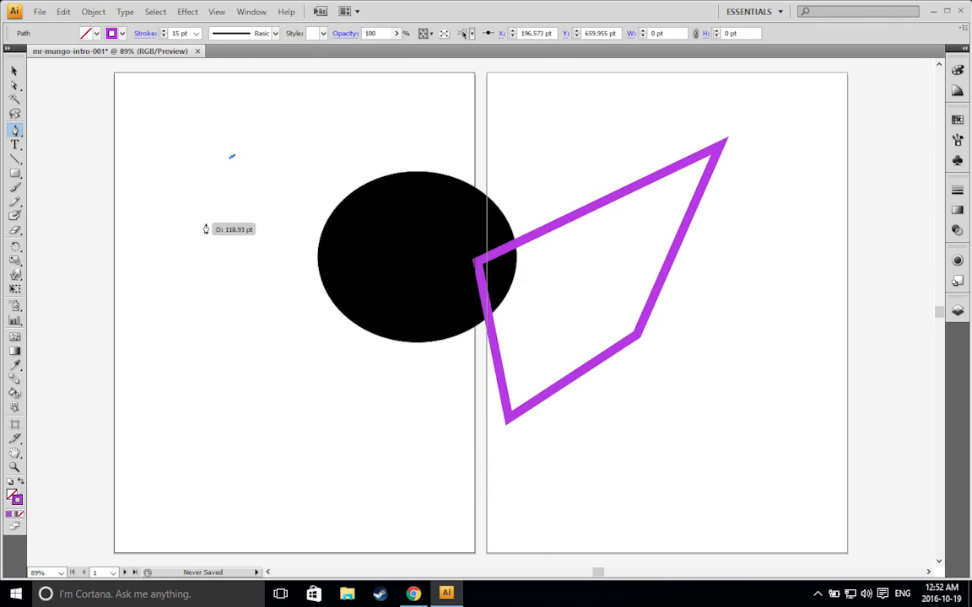
key("ctrl+z")
left_click(246, 141)
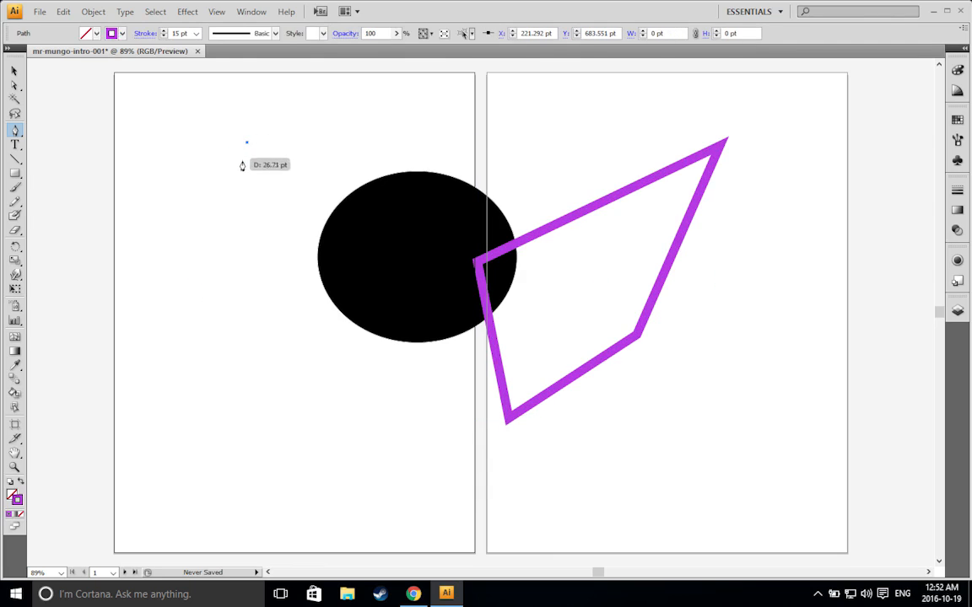
left_click(247, 239)
mouse_move(247, 240)
left_mouse_down()
mouse_move(290, 285)
mouse_move(289, 297)
left_mouse_up()
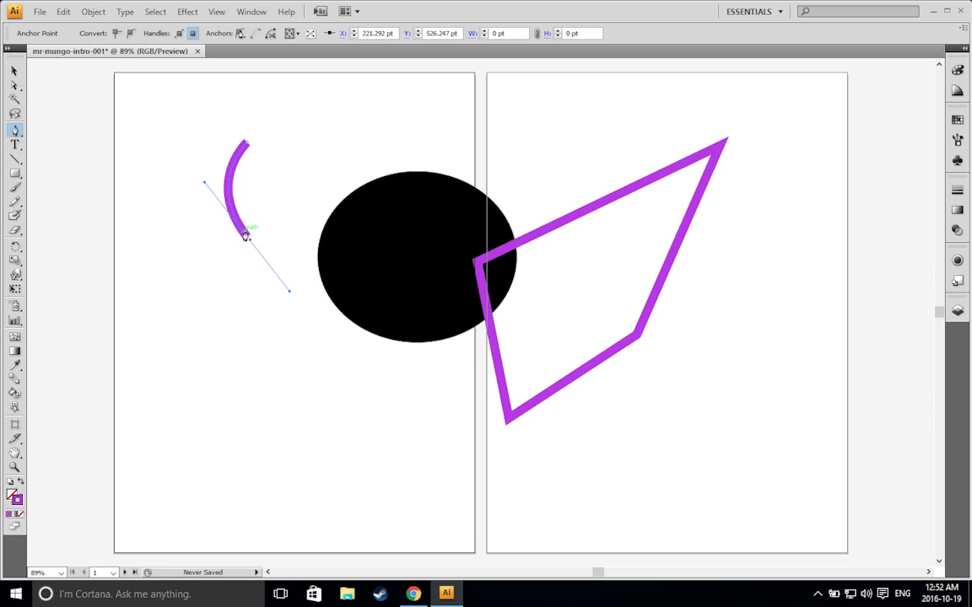
left_click_drag(247, 242, 166, 131)
mouse_move(252, 332)
left_mouse_down()
mouse_move(250, 350)
mouse_move(219, 343)
mouse_move(202, 355)
left_mouse_up()
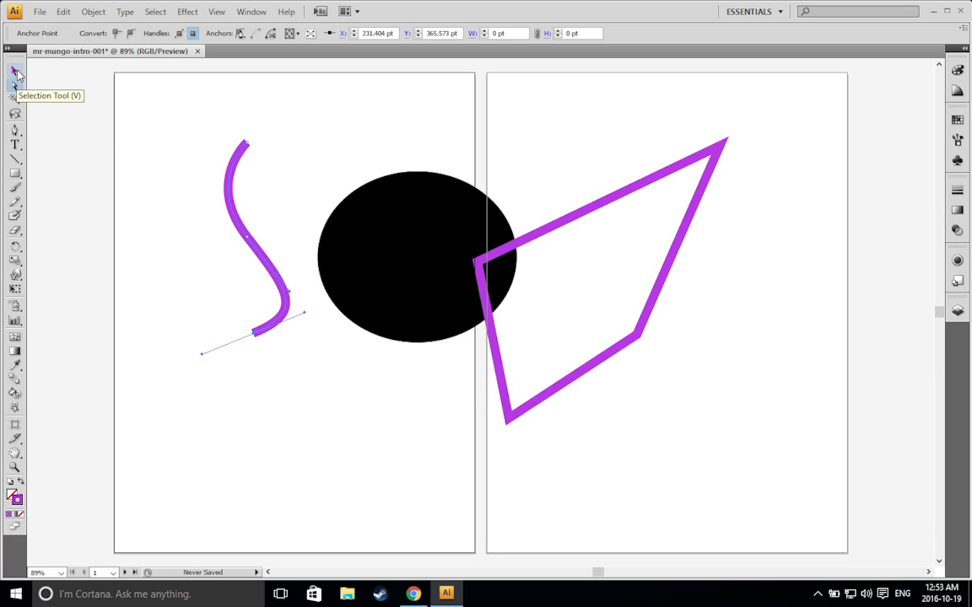
Pull the direction handle of the curve's lower end anchor down and outward with Direct Selection to widen the lower bend
left_click(16, 83)
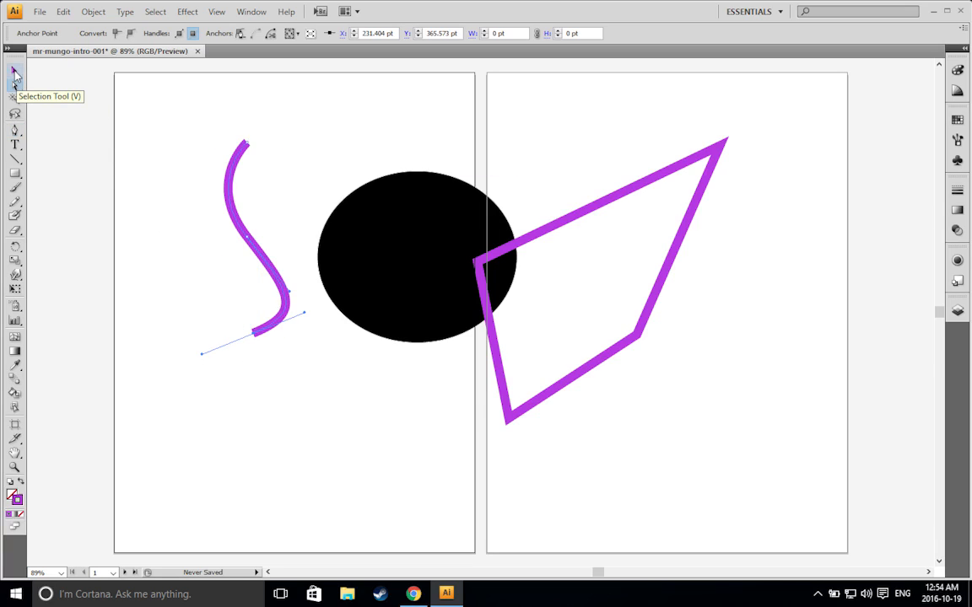
left_click(14, 75)
left_click(14, 85)
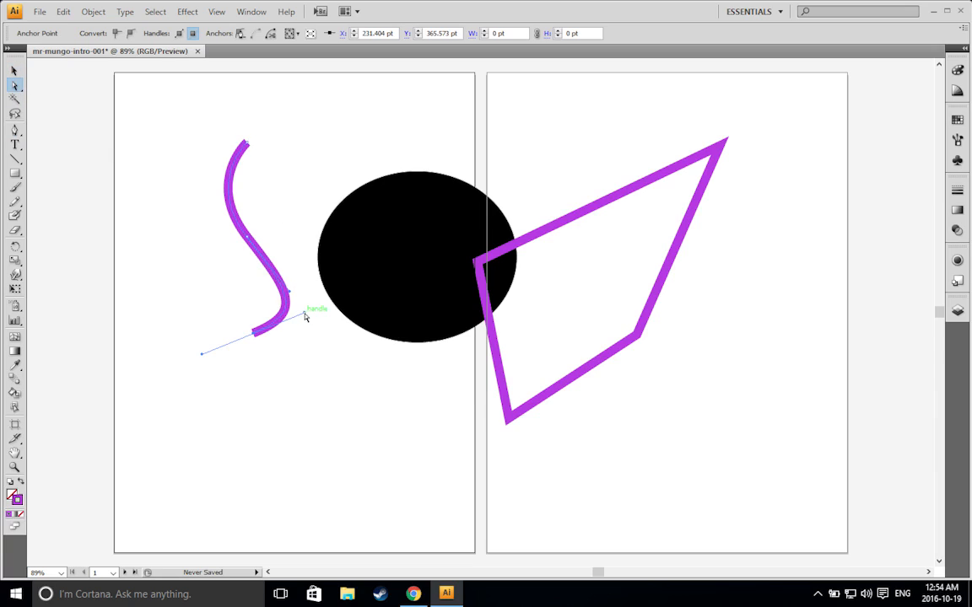
left_click_drag(306, 315, 372, 394)
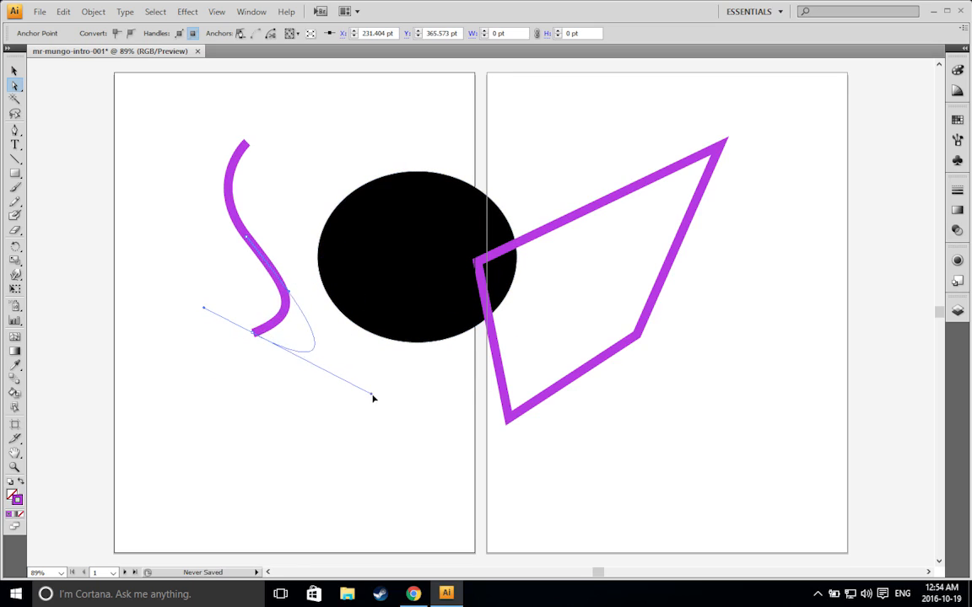
Swing the middle anchor's handle outward to widen the curve's upper bend, and move that anchor to about X 239, Y 493 pt
left_click(248, 140)
left_click_drag(207, 185, 115, 219)
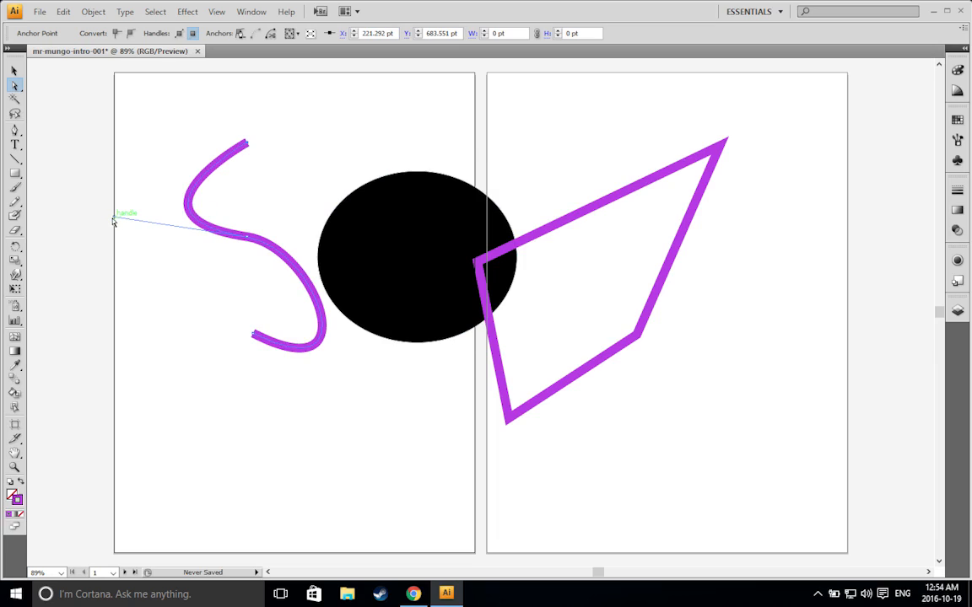
left_click(262, 240)
mouse_move(247, 243)
left_mouse_down()
mouse_move(226, 277)
mouse_move(159, 282)
mouse_move(296, 200)
mouse_move(279, 214)
mouse_move(312, 255)
mouse_move(139, 280)
mouse_move(327, 227)
mouse_move(314, 243)
mouse_move(245, 253)
left_mouse_up()
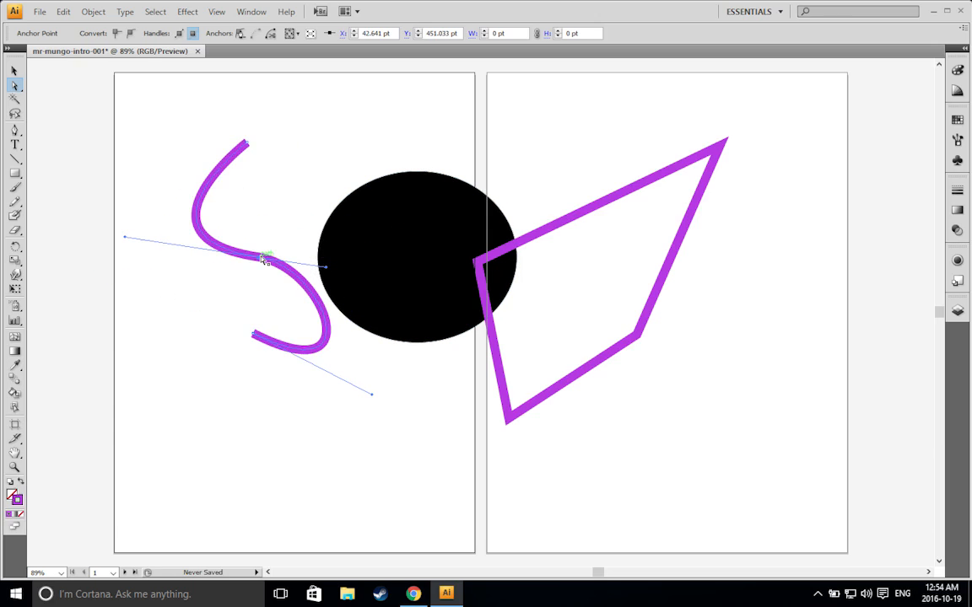
Add the point text "asd;flkjasd;lfjk" above the S curve and move it toward the middle of the first artboard's upper edge
left_click(14, 144)
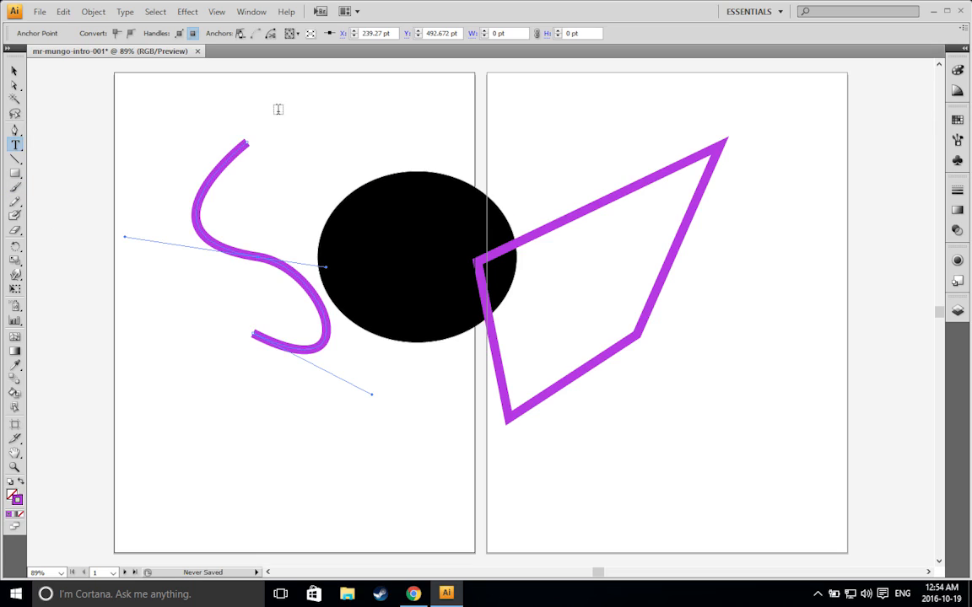
left_click(234, 121)
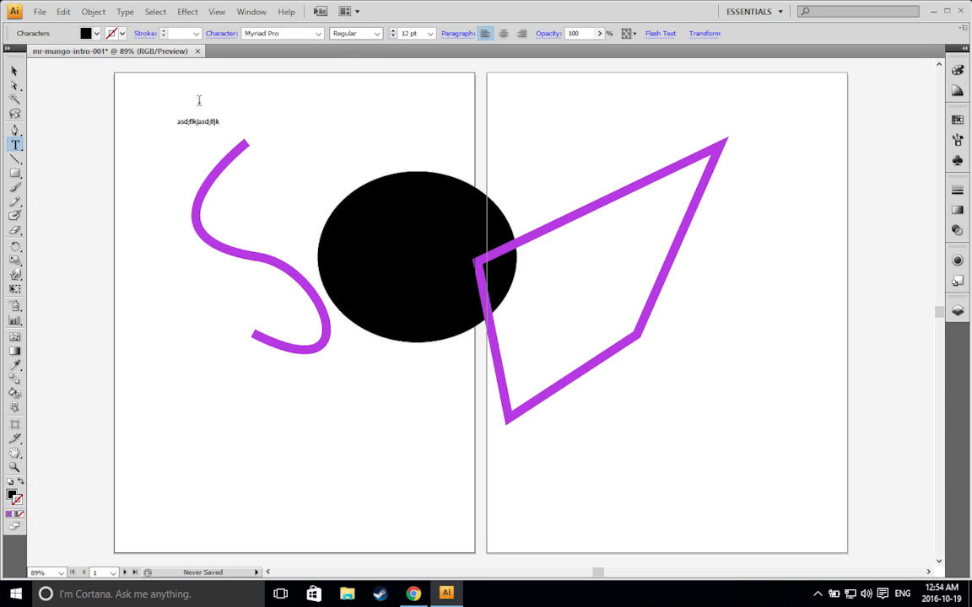
left_click(15, 71)
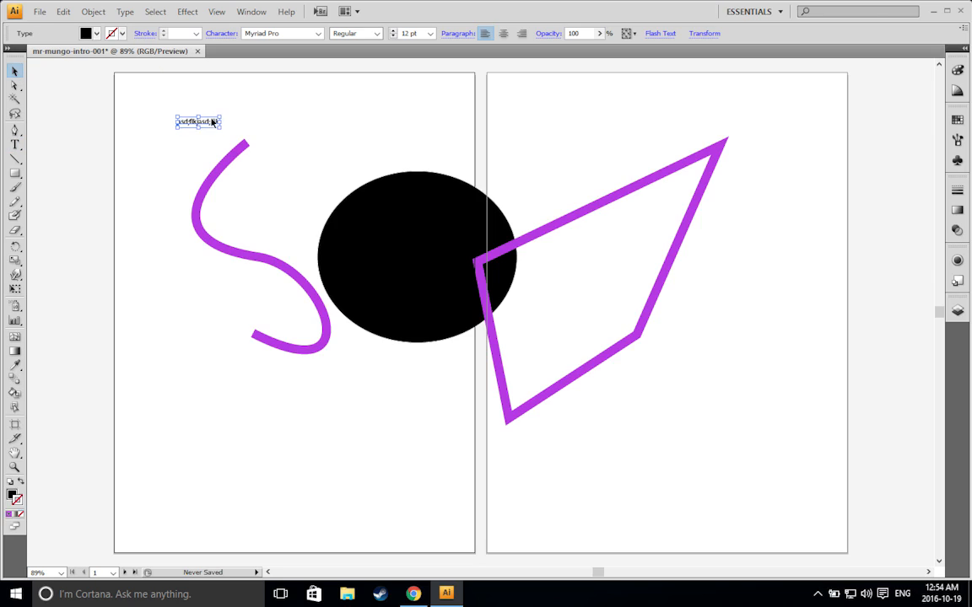
left_click_drag(211, 124, 300, 107)
Give the text a red fill and a dark purple stroke
left_click(98, 33)
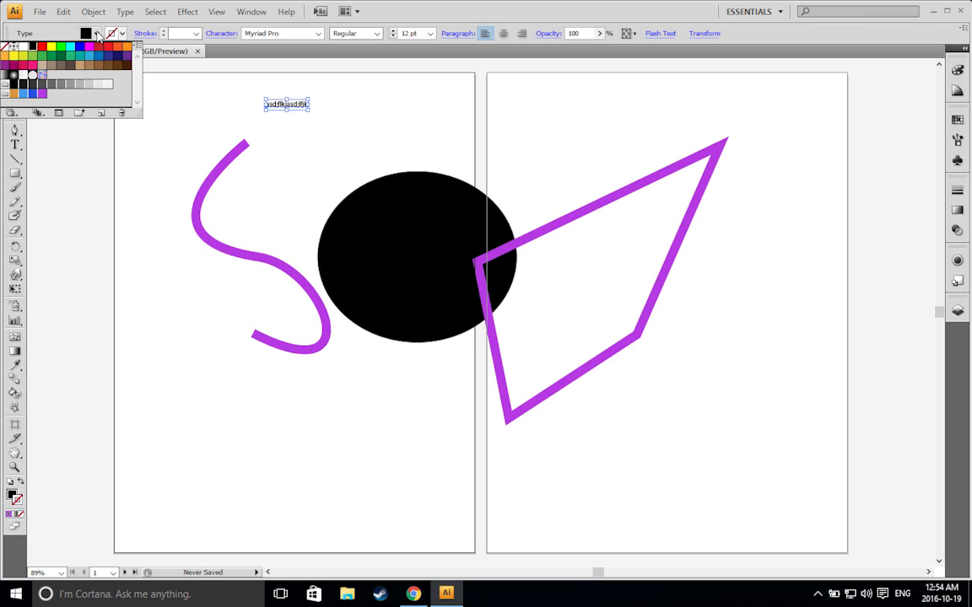
left_click(40, 46)
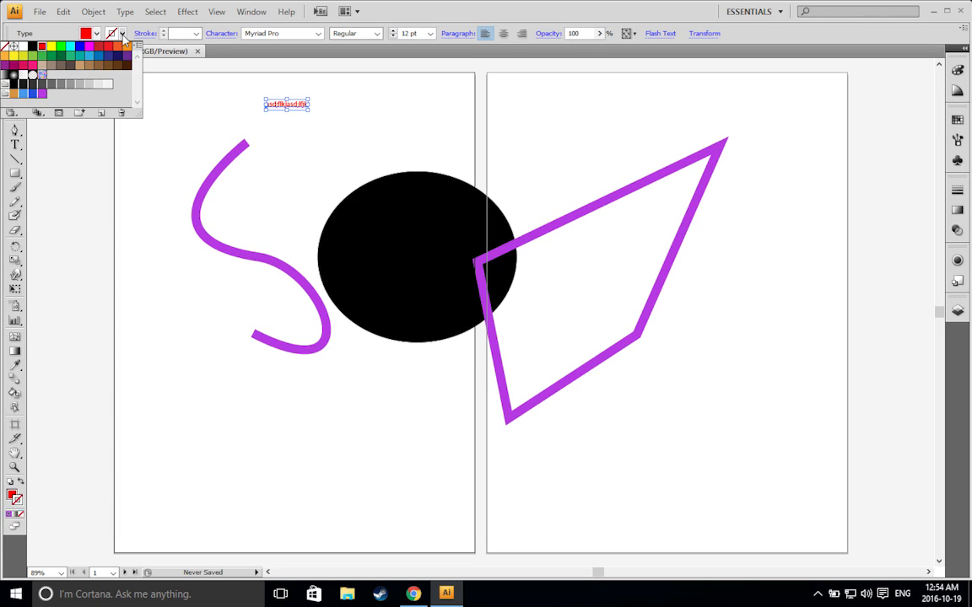
left_click(122, 34)
left_click(127, 56)
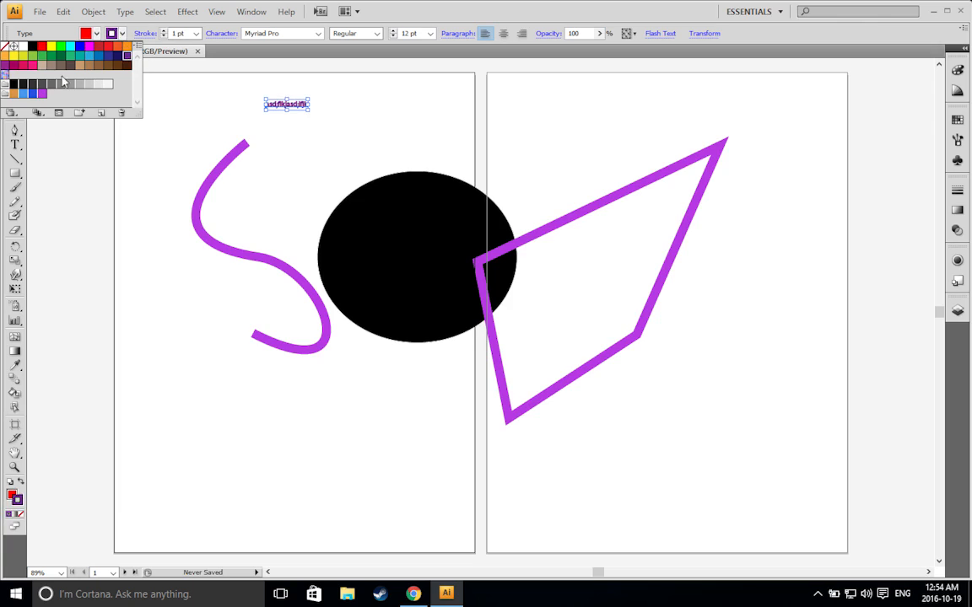
Enlarge the text to about 60 pt, turned upside down, and move it over the upper end of the S curve
left_click_drag(309, 110, 261, 109)
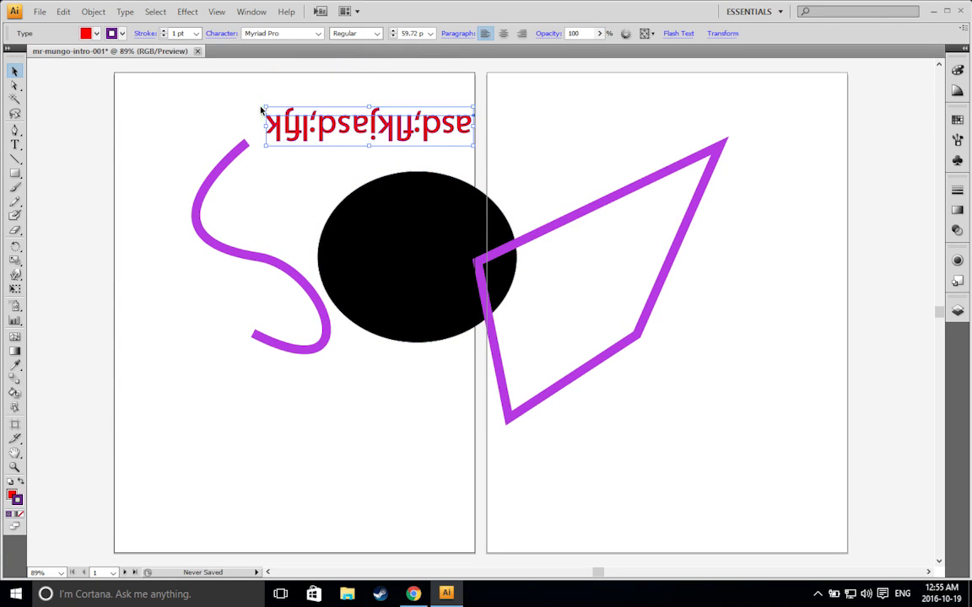
left_click_drag(374, 126, 232, 132)
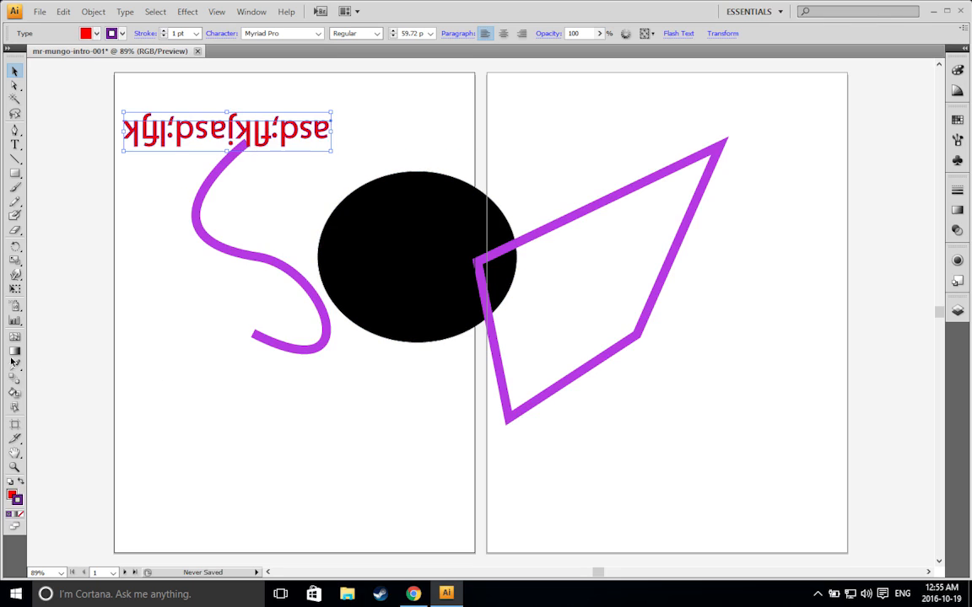
Create an area text box across the lower end of the S curve and fill it with random placeholder text
left_click(16, 144)
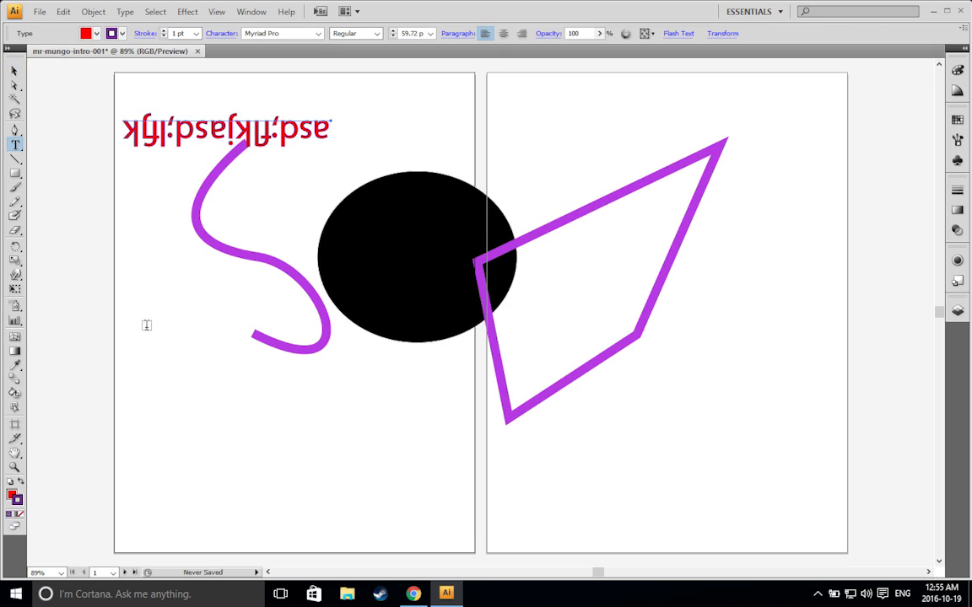
left_click_drag(130, 304, 314, 428)
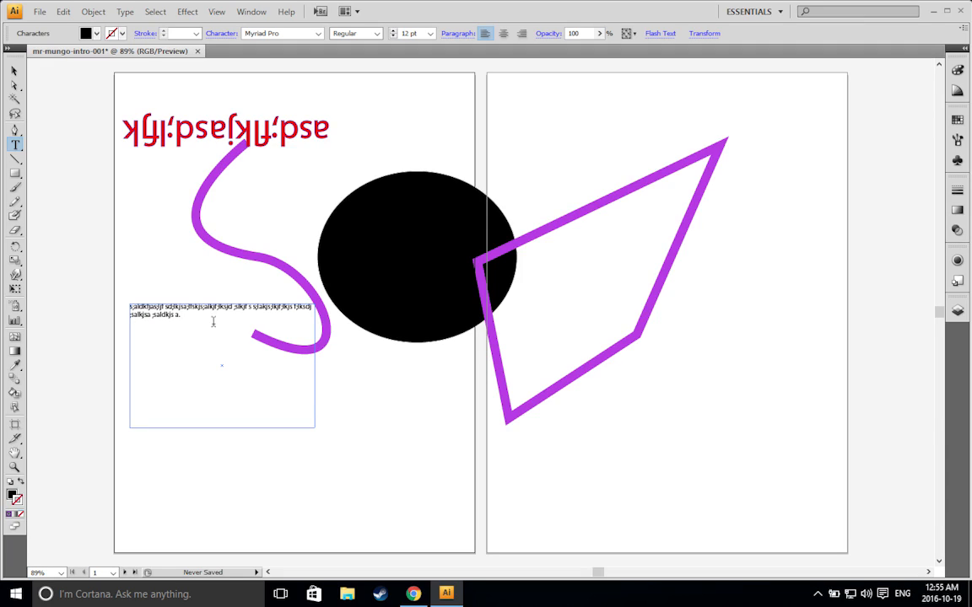
Draw a square about 206 pt wide, a very thin vertical bar and a horizontal bar about 255 by 18 pt on the second artboard
left_click(15, 174)
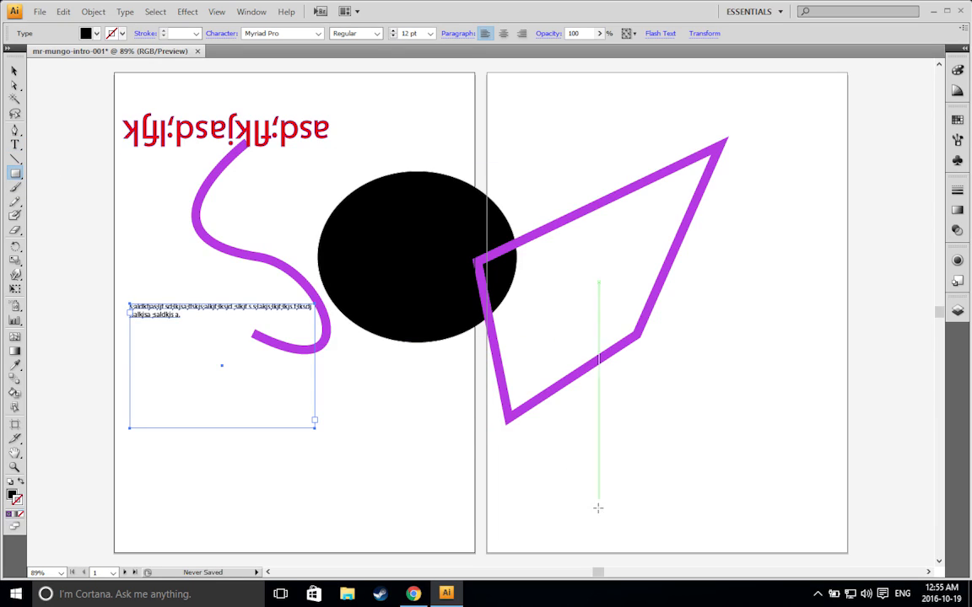
left_click_drag(558, 498, 681, 405)
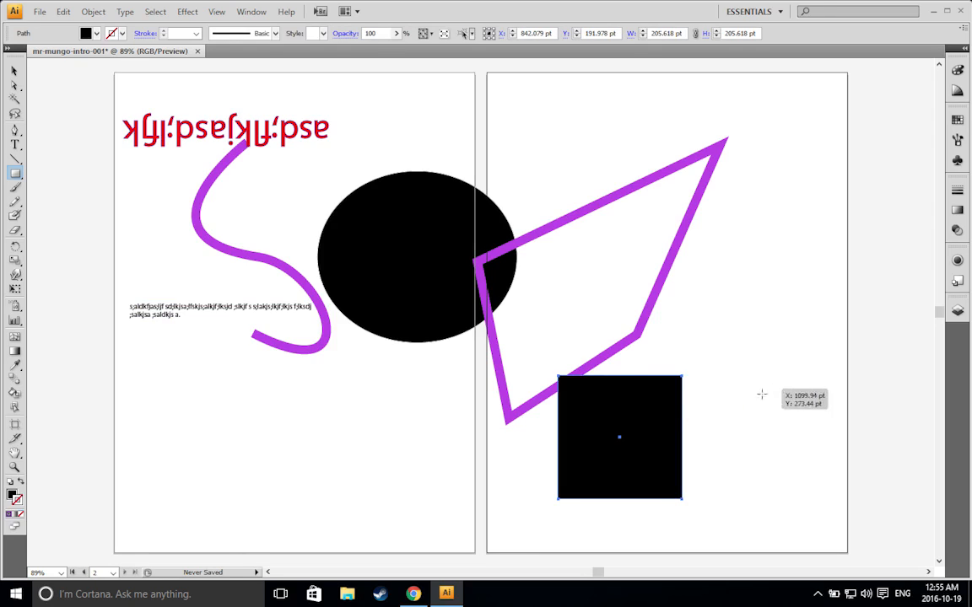
left_click_drag(710, 272, 712, 452)
left_click_drag(666, 291, 819, 302)
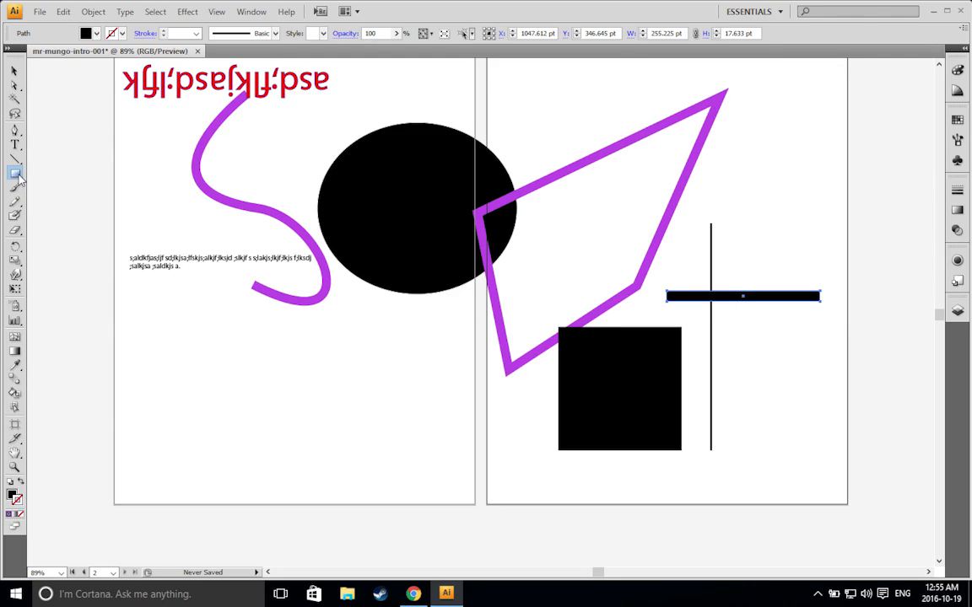
Draw an ellipse about 340 by 85 pt low on the first artboard and a rounded rectangle about 103 by 190 pt above the horizontal bar
left_click_drag(14, 176, 83, 211)
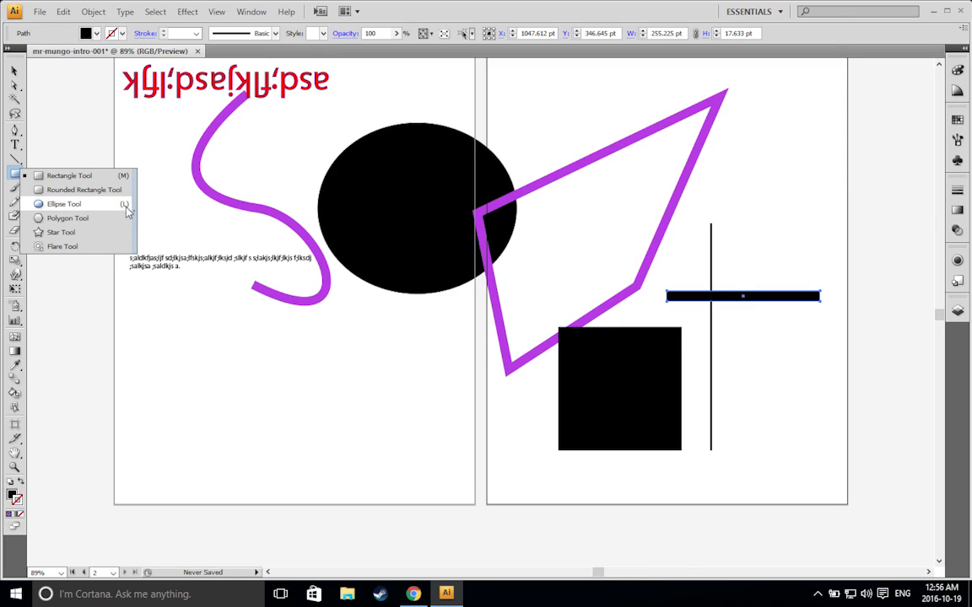
left_click_drag(126, 210, 125, 210)
left_click_drag(184, 362, 389, 412)
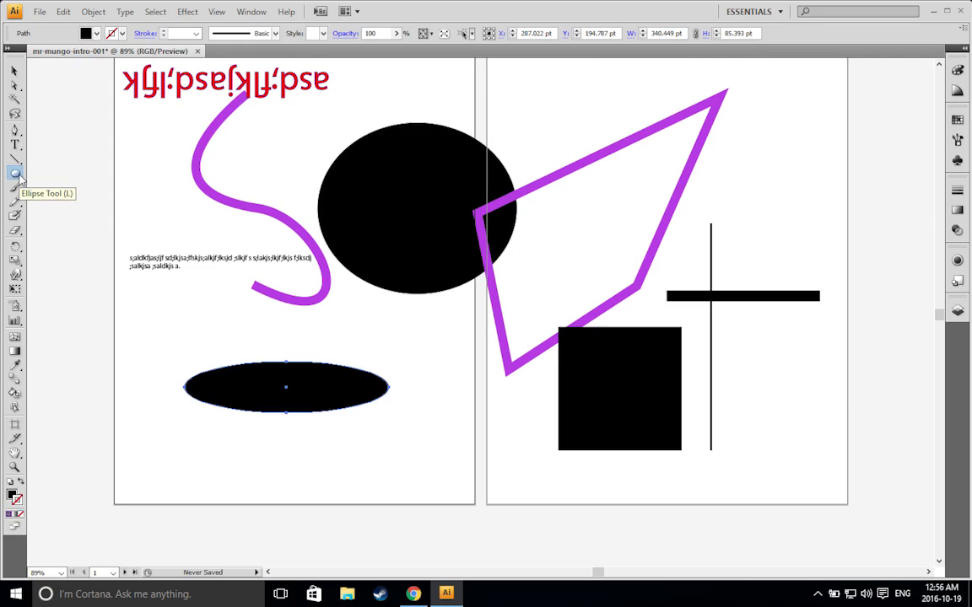
left_click_drag(17, 177, 63, 160)
left_click_drag(731, 138, 791, 250)
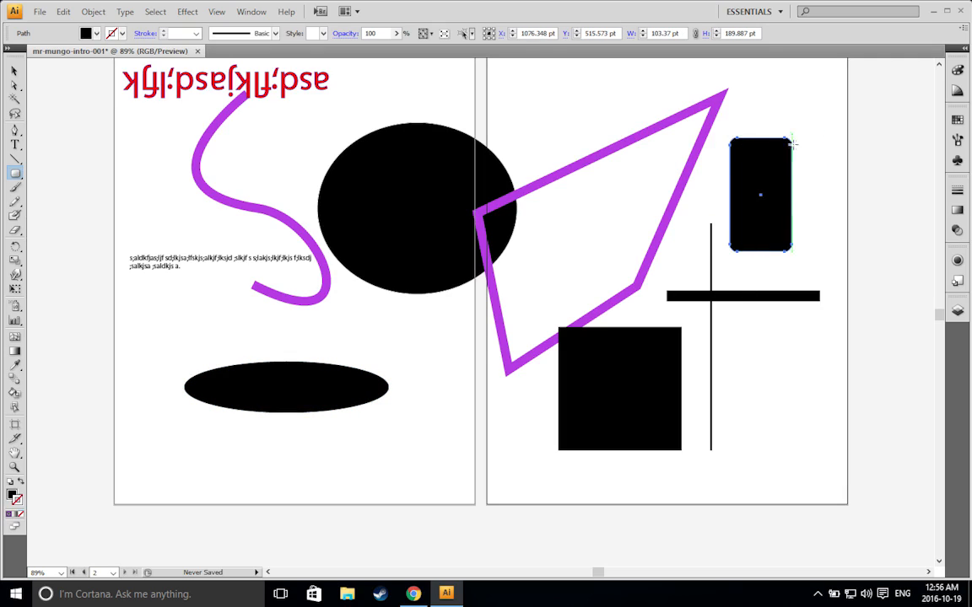
Reshape the rounded rectangle with Direct Selection, pulling one upper anchor and one lower anchor into points and the upper right corner into a curved bulge
left_click(15, 69)
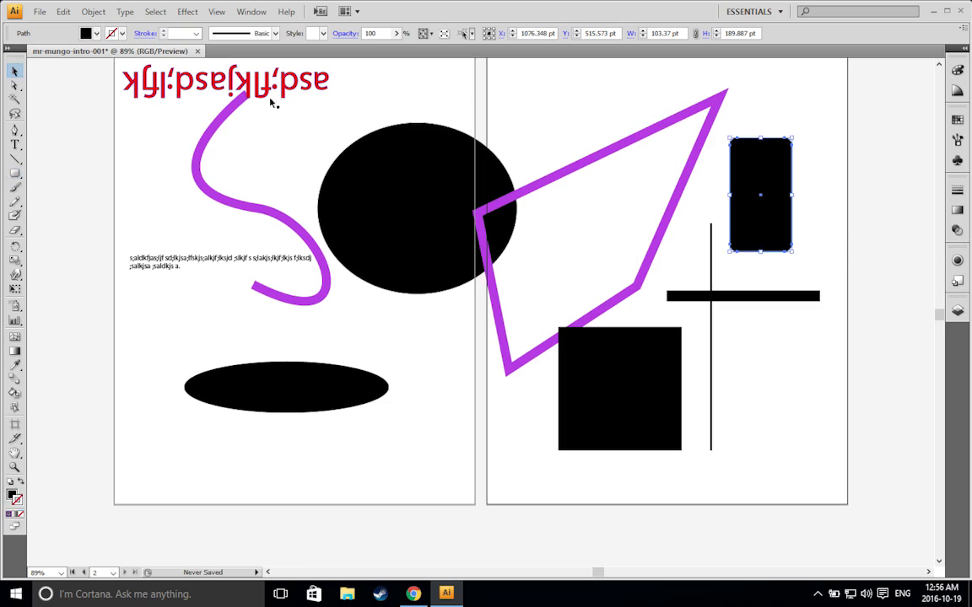
left_click(611, 84)
left_click(767, 162)
left_click(15, 85)
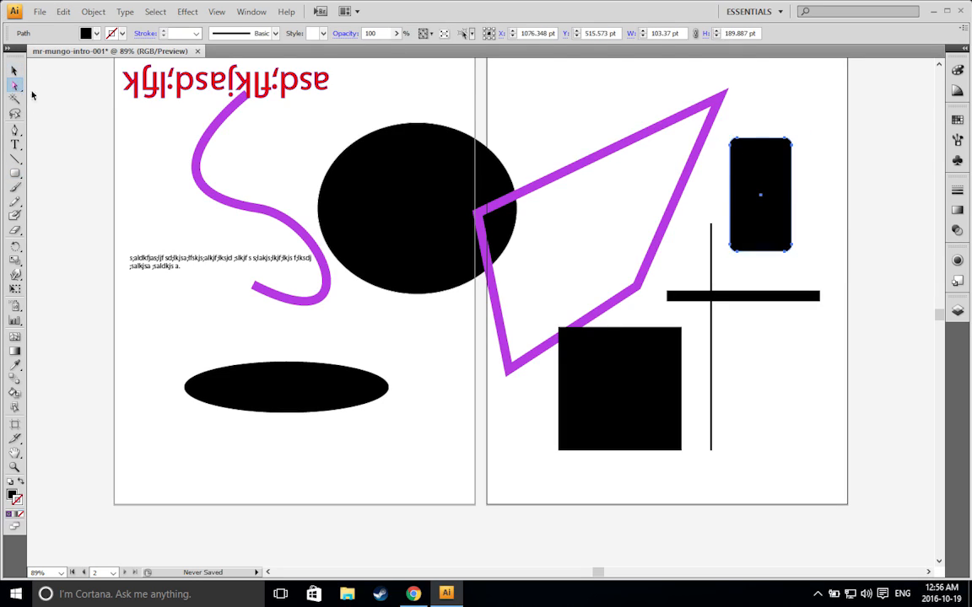
left_click(736, 142)
left_click_drag(737, 141, 740, 106)
left_click_drag(793, 146, 829, 184)
left_click_drag(829, 177, 829, 103)
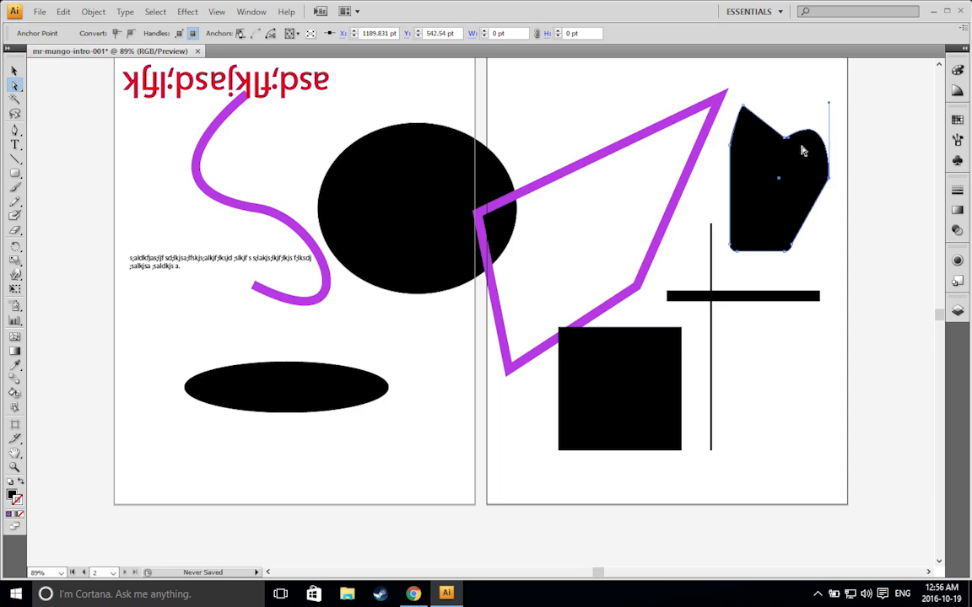
left_click(787, 252)
left_click_drag(787, 251, 753, 274)
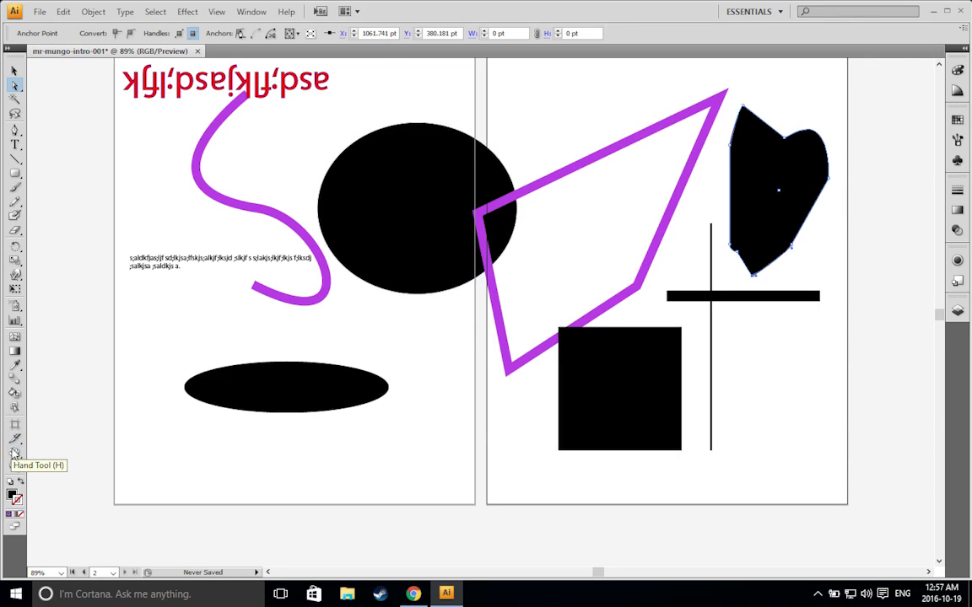
Pan across the two artboards with the Hand tool and bring both back into view
left_click(14, 454)
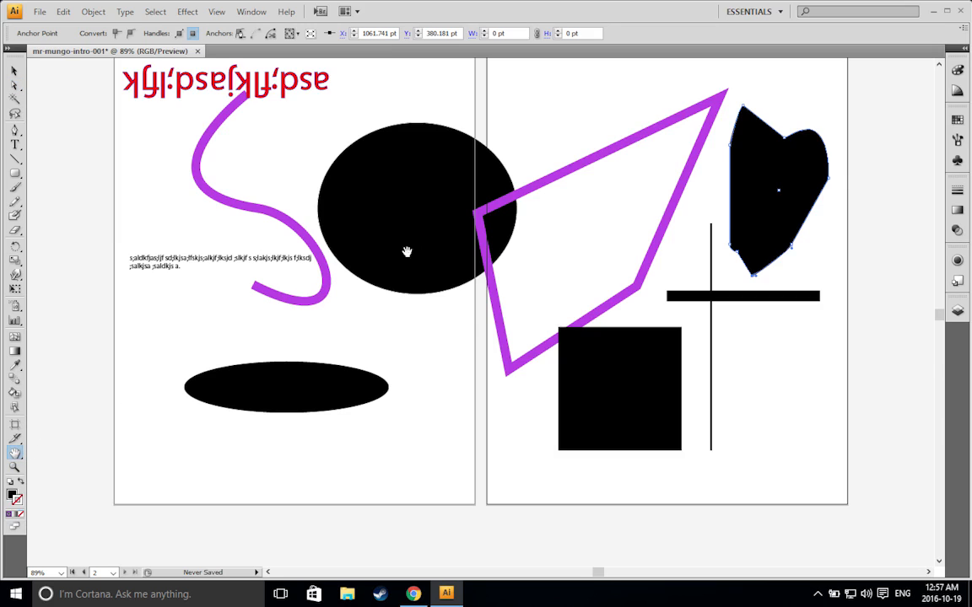
left_click_drag(458, 167, 38, 182)
left_click_drag(237, 247, 869, 231)
left_click_drag(634, 243, 425, 249)
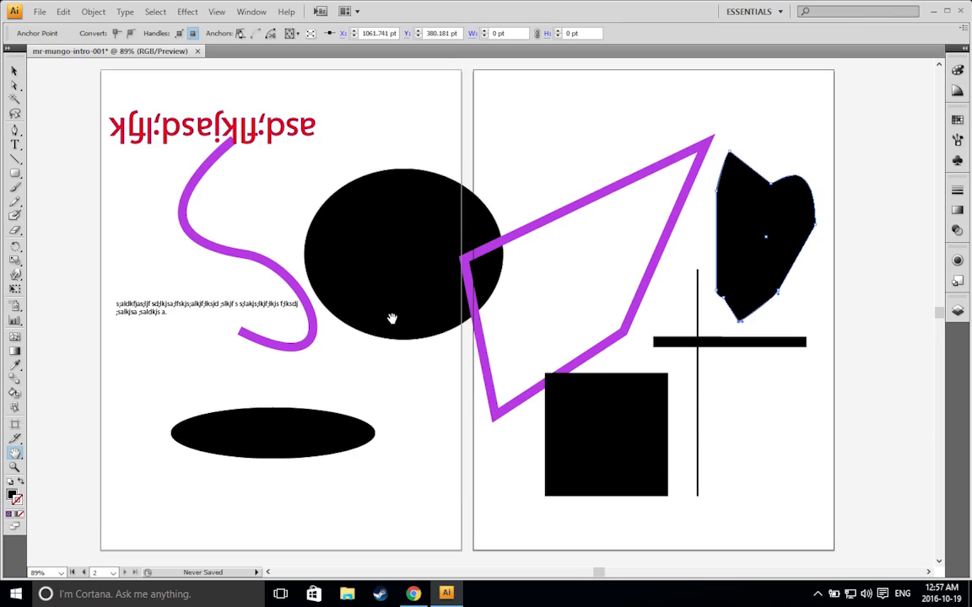
Zoom in and out repeatedly around the artwork, finishing at 66.67% with both artboards fully in view
left_click(16, 466)
left_click(14, 70)
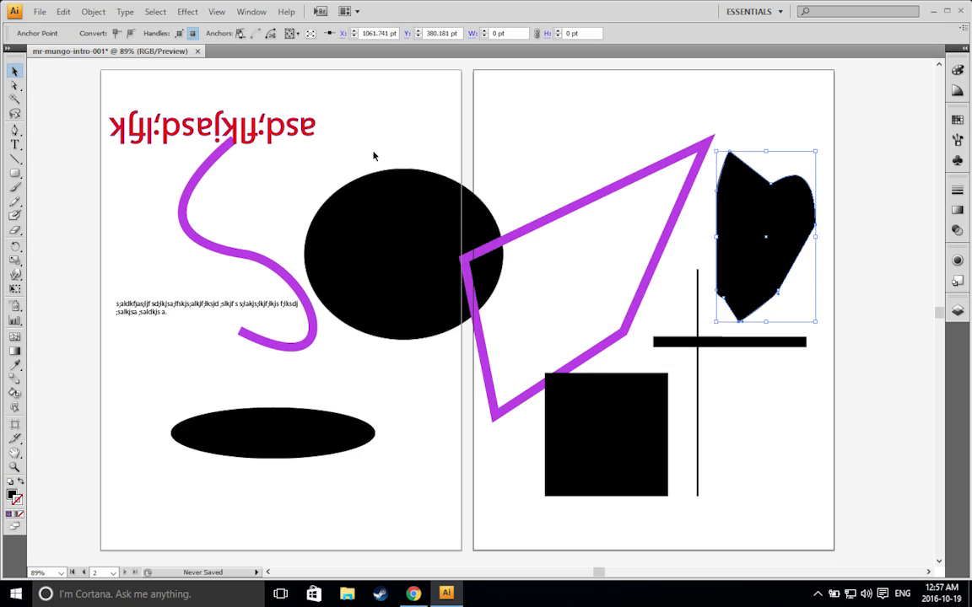
key("ctrl+plus")
key("ctrl+plus")
key("ctrl+plus")
key("ctrl+minus")
key("ctrl+minus")
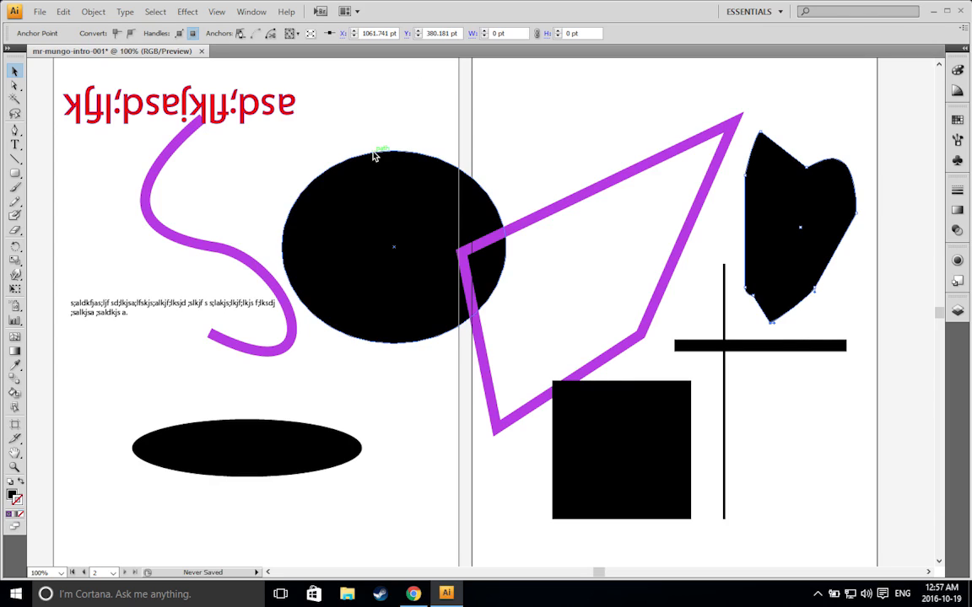
key("ctrl+minus")
key("ctrl+minus")
key("ctrl+plus")
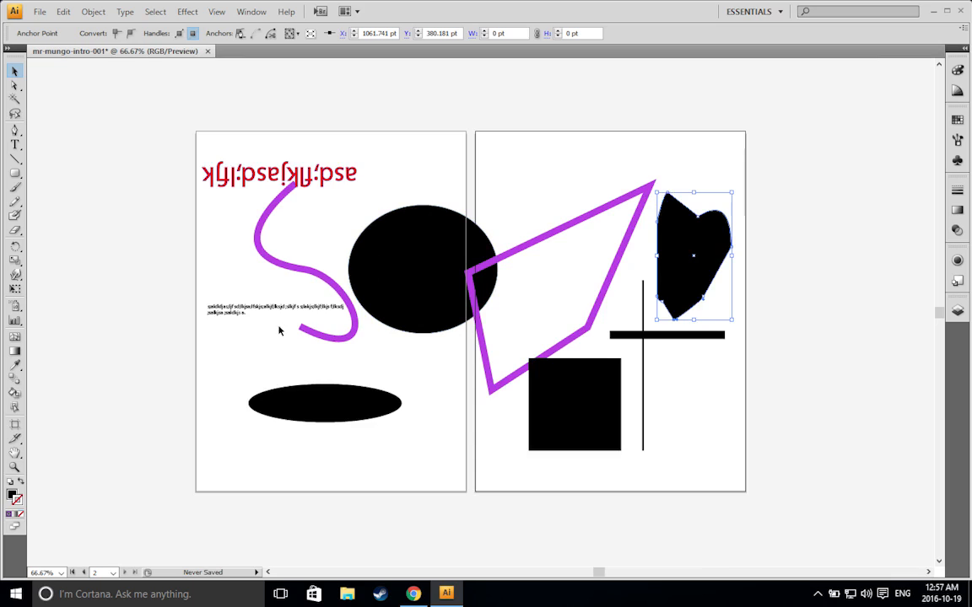
scroll(448, 303, "up", 1)
scroll(449, 303, "down", 1)
scroll(449, 304, "down", 1)
scroll(449, 304, "up", 3)
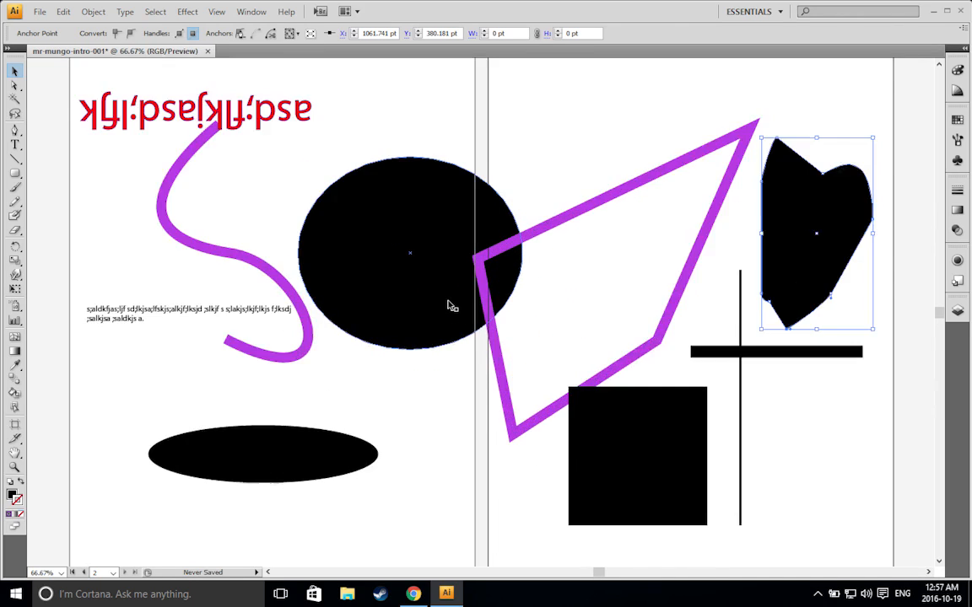
scroll(449, 303, "down", 1)
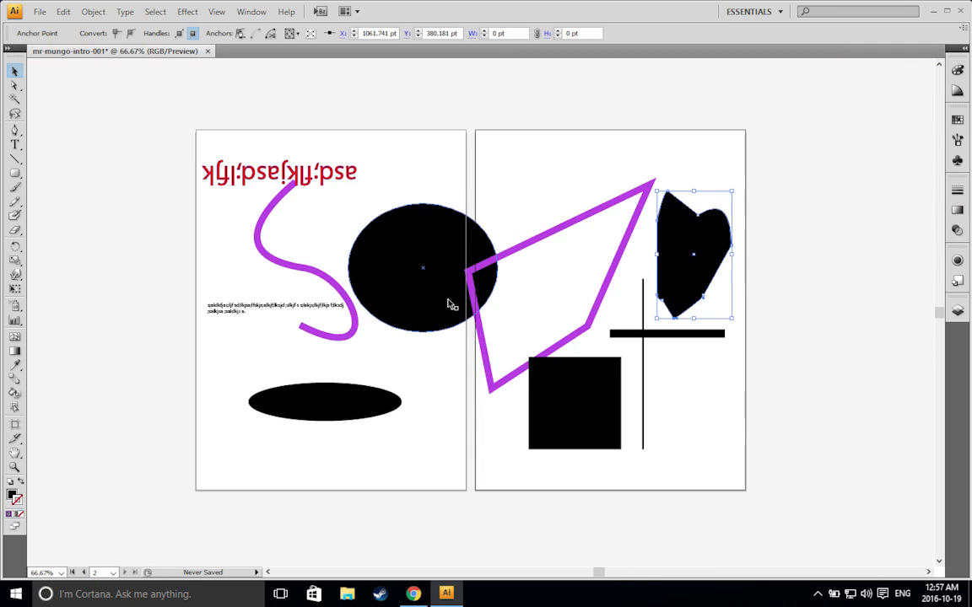
scroll(454, 299, "up", 1)
scroll(454, 299, "down", 1)
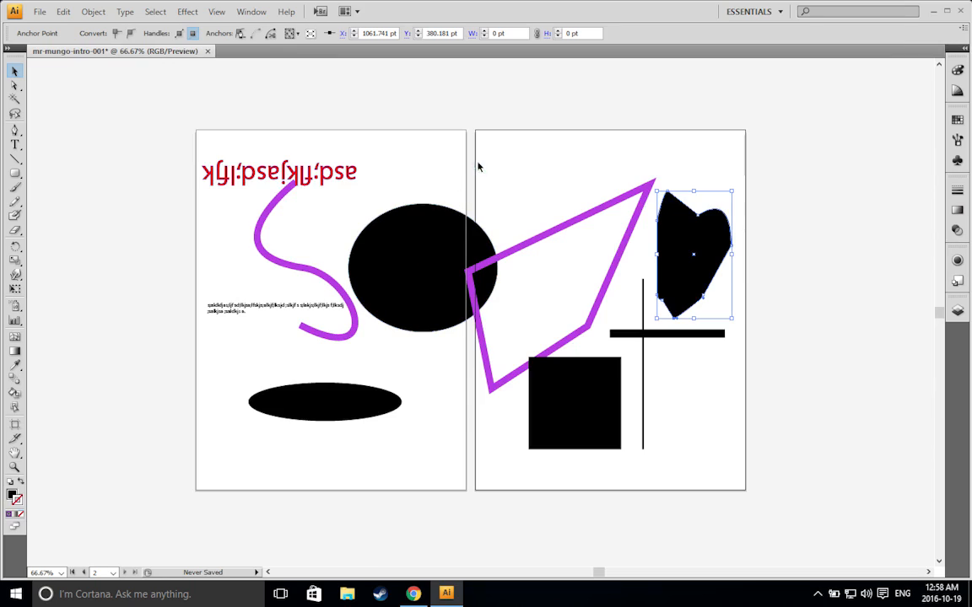
Try green, blue and purple strokes on the large black ellipse and view the purple's harmonies in the Color Guide
left_click(434, 225)
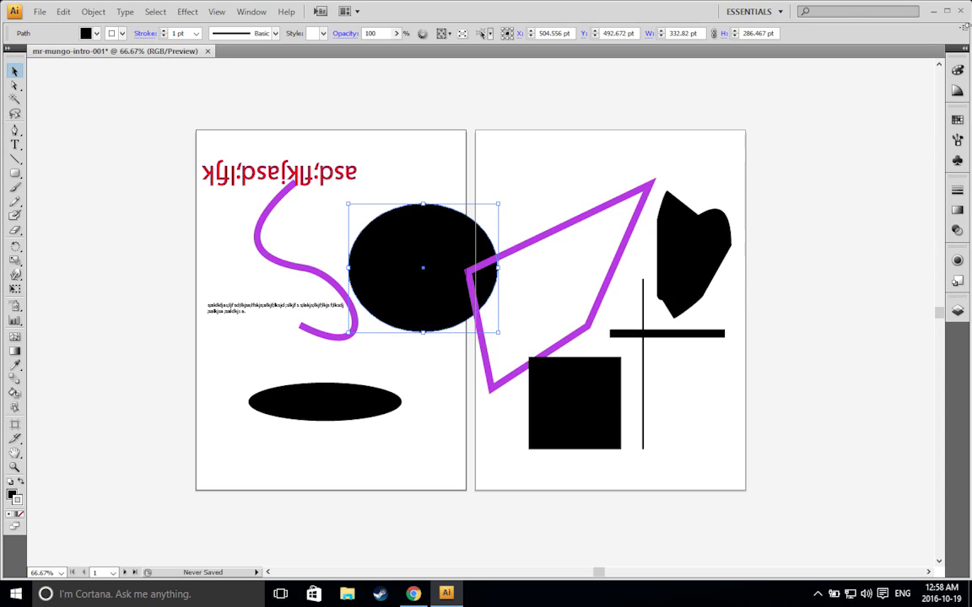
left_click(957, 70)
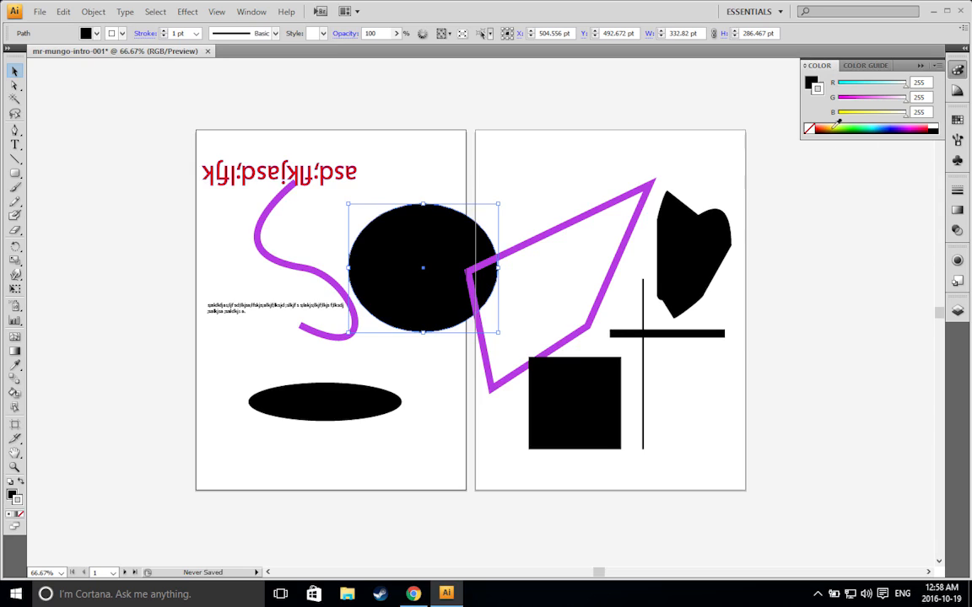
key("x")
left_click(860, 125)
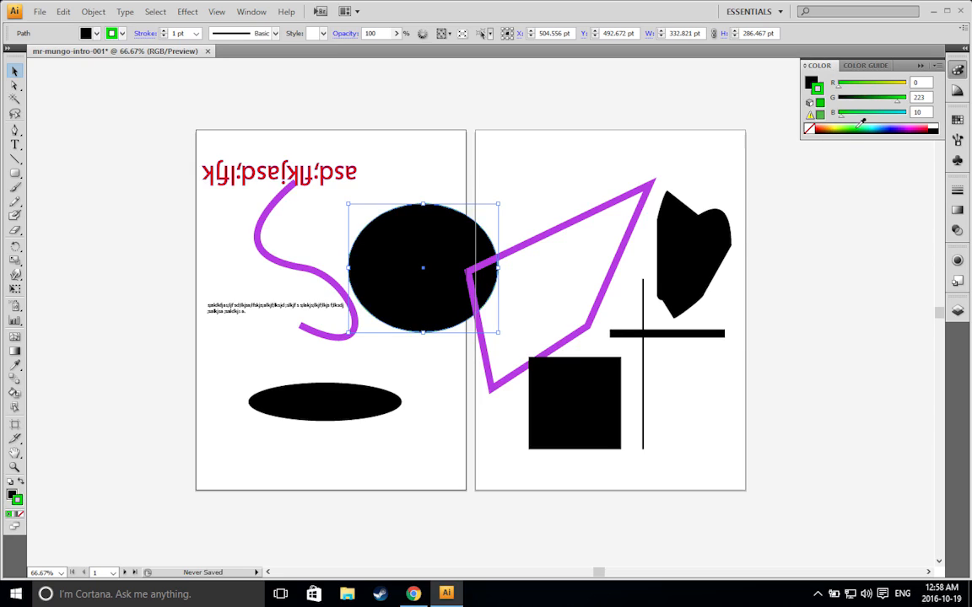
left_click(906, 125)
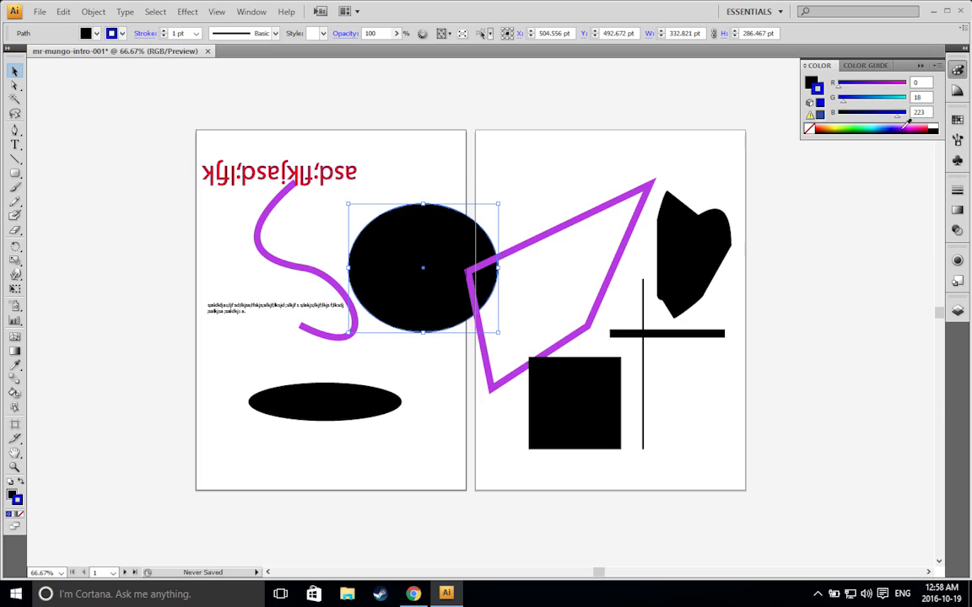
left_click(902, 125)
left_click(959, 90)
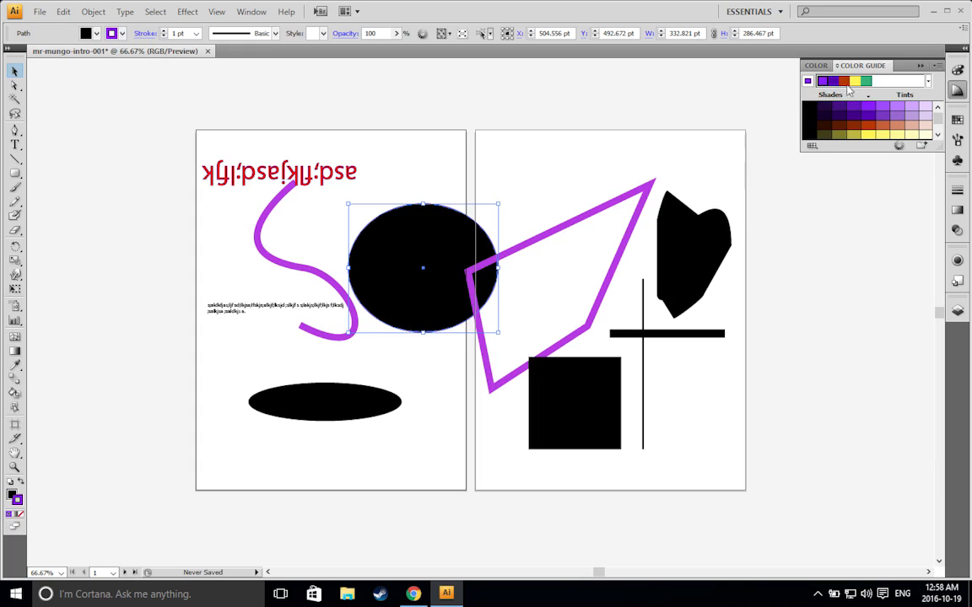
Set the large ellipse's stroke to light cyan (R 63, G 244, B 255) and view its Color Guide harmonies and the swatches
left_click(957, 71)
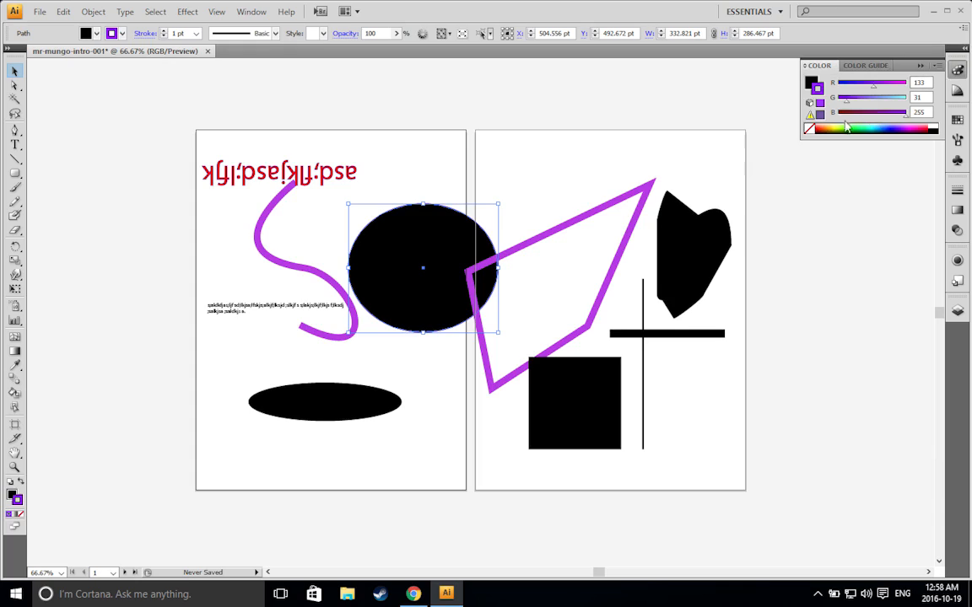
left_click(876, 128)
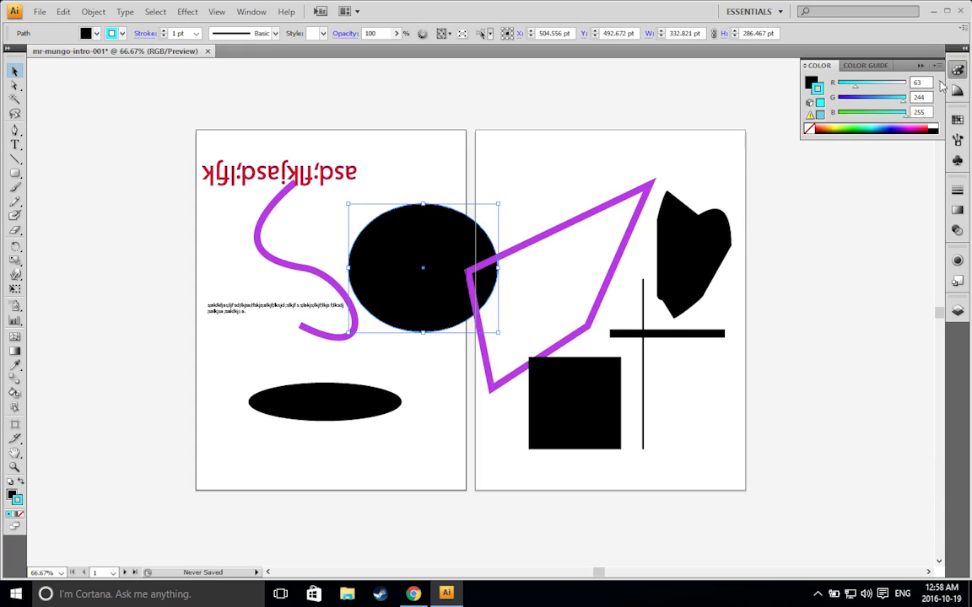
left_click(865, 65)
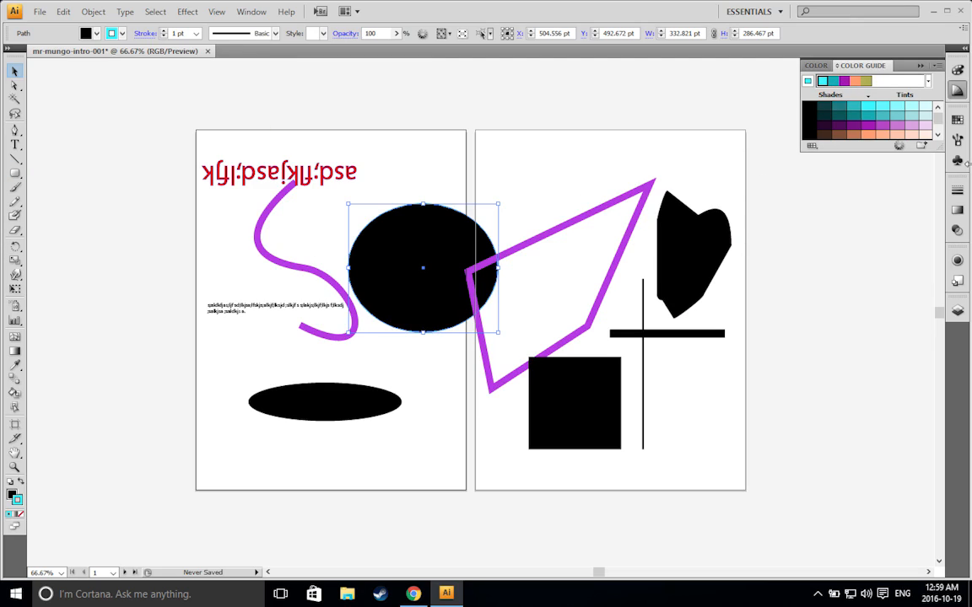
left_click(956, 121)
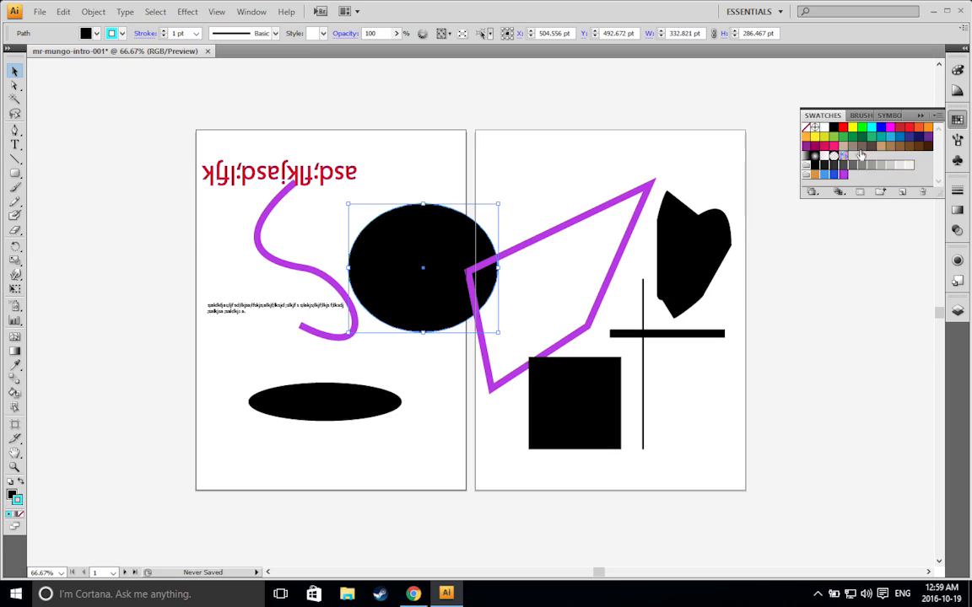
Give the irregular reshaped shape on the second artboard a turquoise stroke and a light aqua fill (R 127, G 255, B 234)
left_click(702, 252)
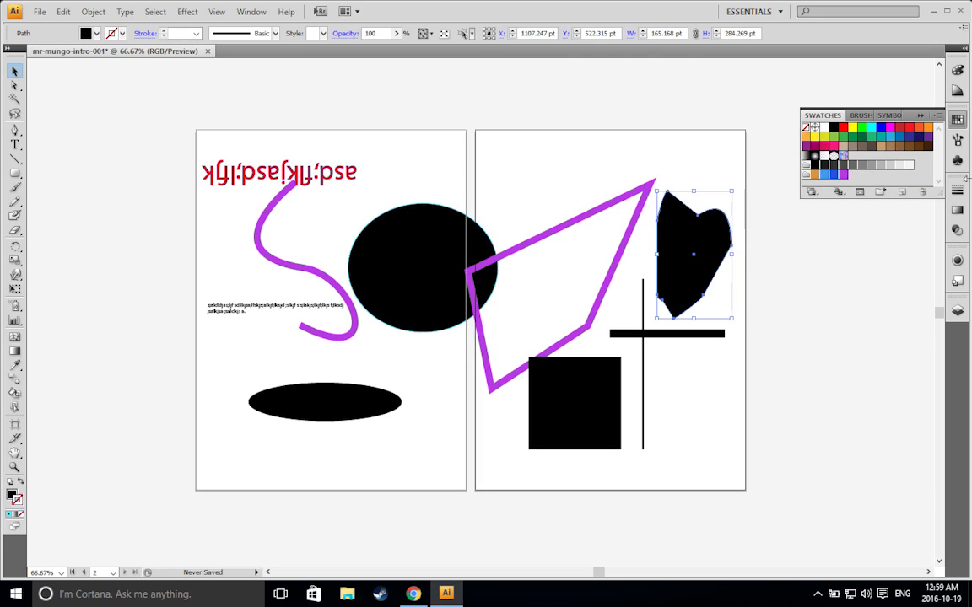
left_click(960, 73)
left_click(869, 126)
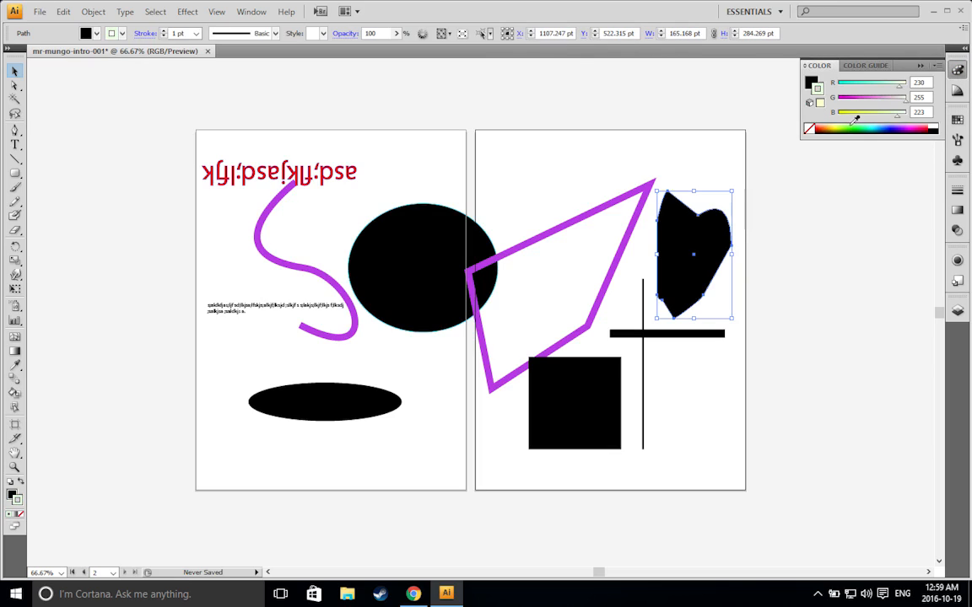
left_click(810, 83)
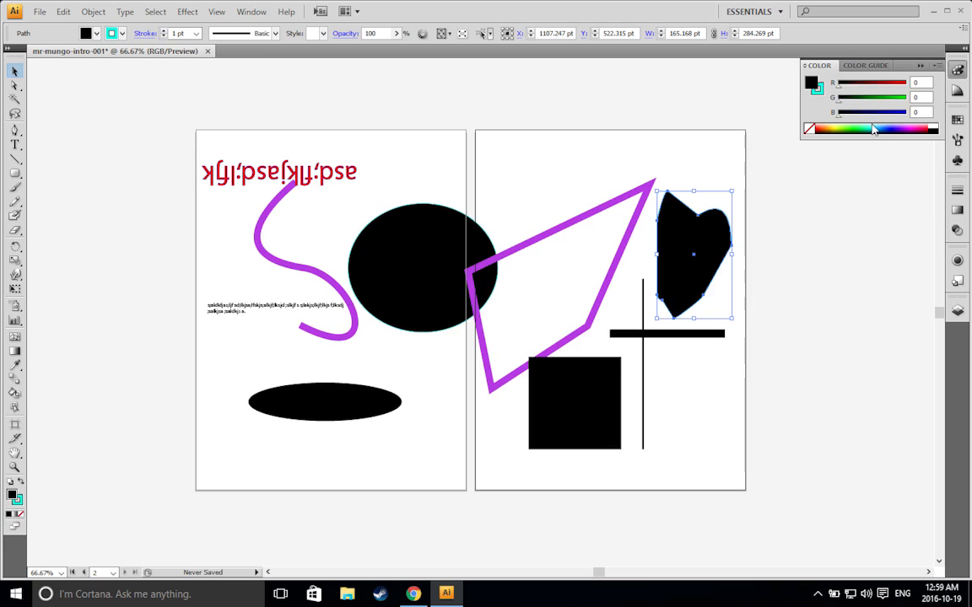
left_click(875, 126)
Save the shape's aqua fill as a new RGB process swatch with the default name, and look at the available brushes and symbols
left_click(957, 119)
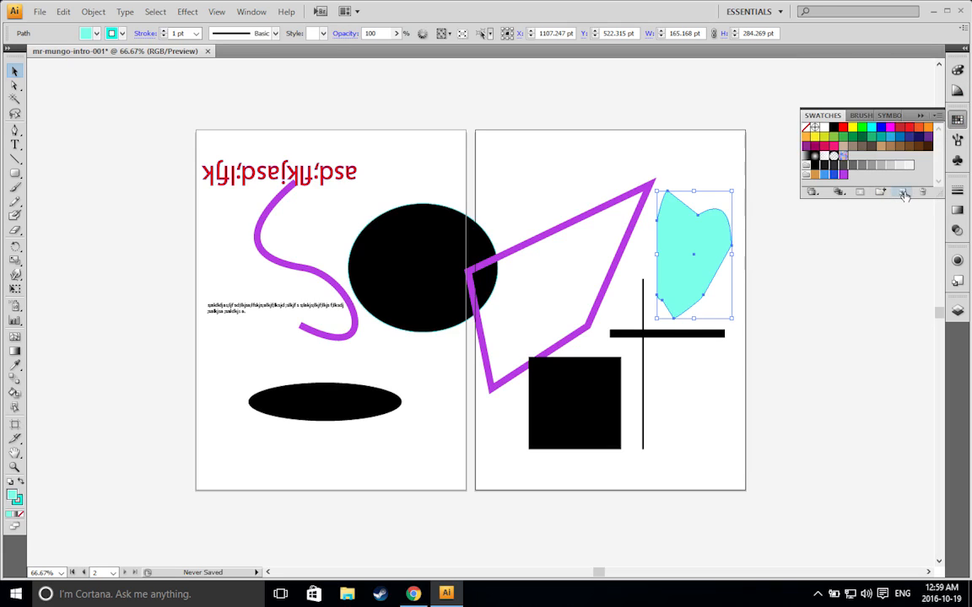
left_click(904, 194)
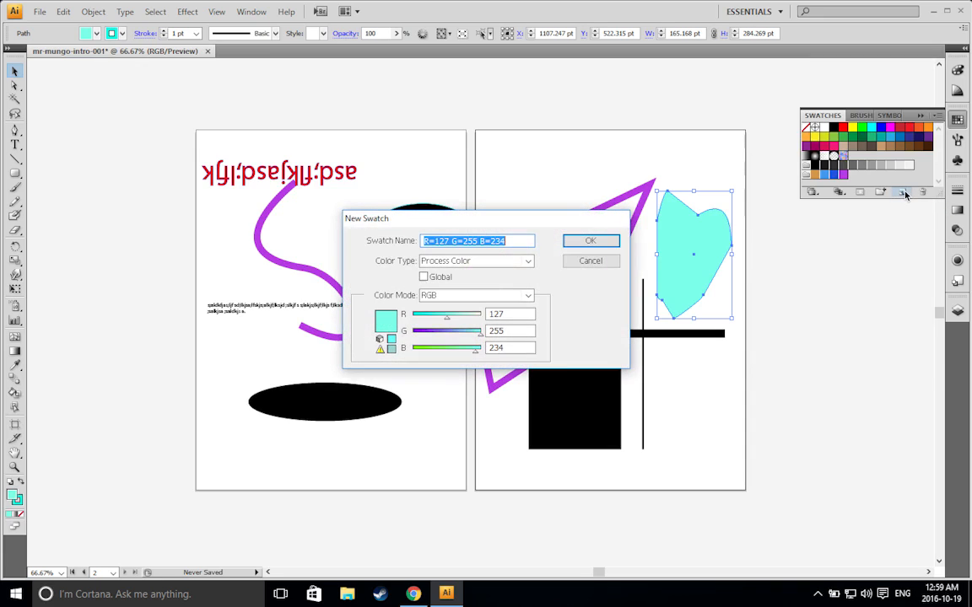
key("Return")
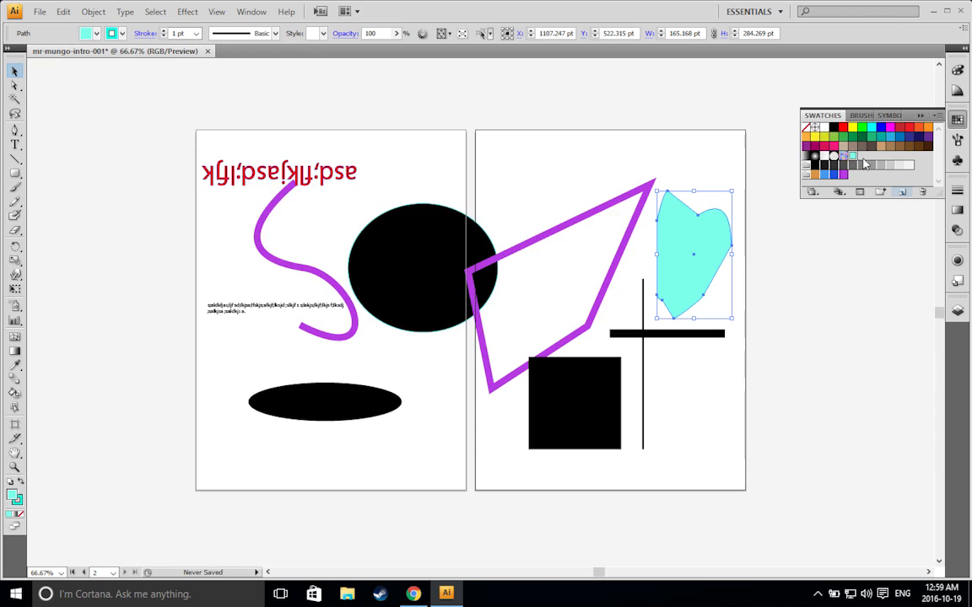
left_click(861, 115)
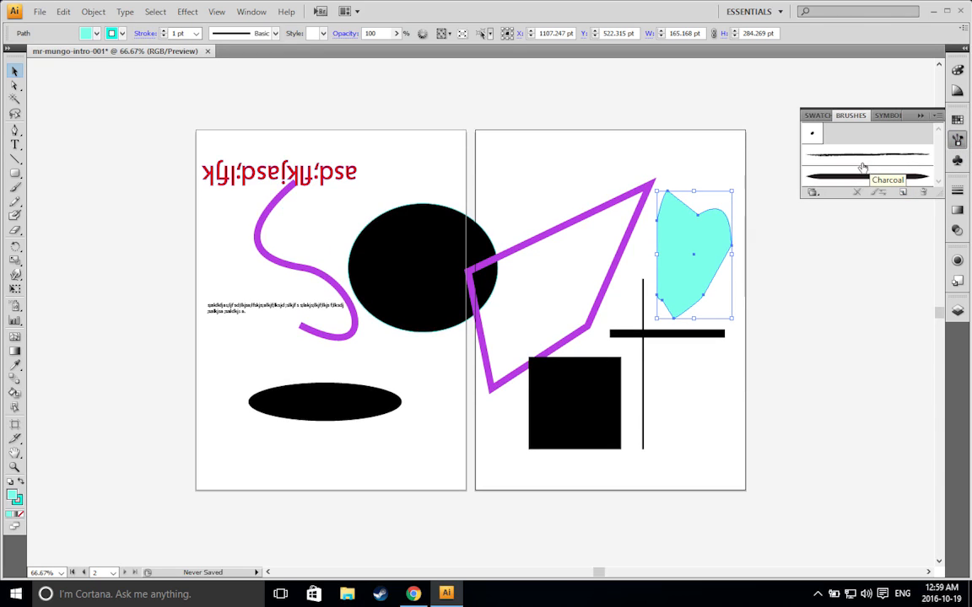
left_click(957, 161)
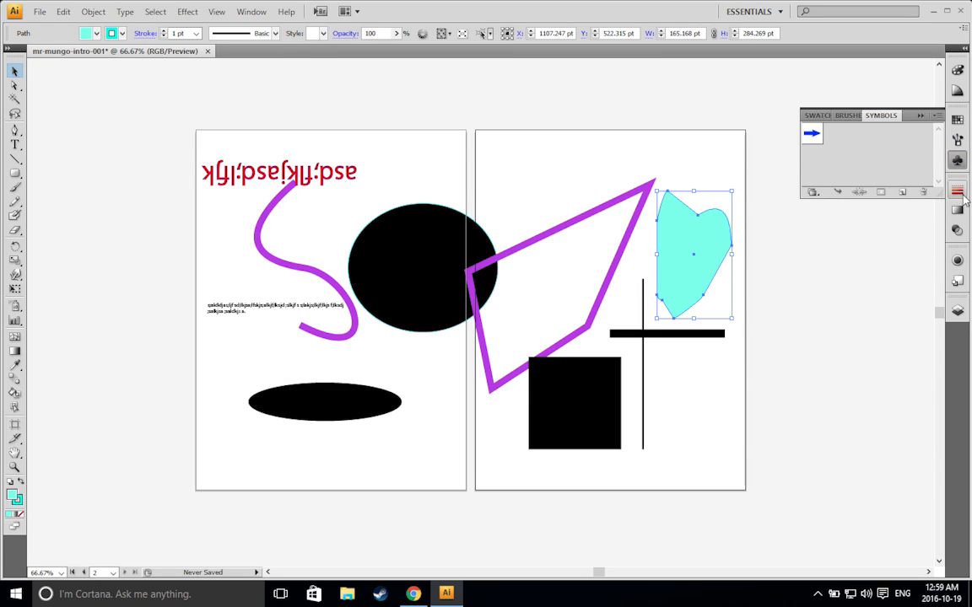
Try 14 pt dashes on the purple four-sided outline, restore its solid stroke and replace its mitred corners with a blunter join
left_click(958, 193)
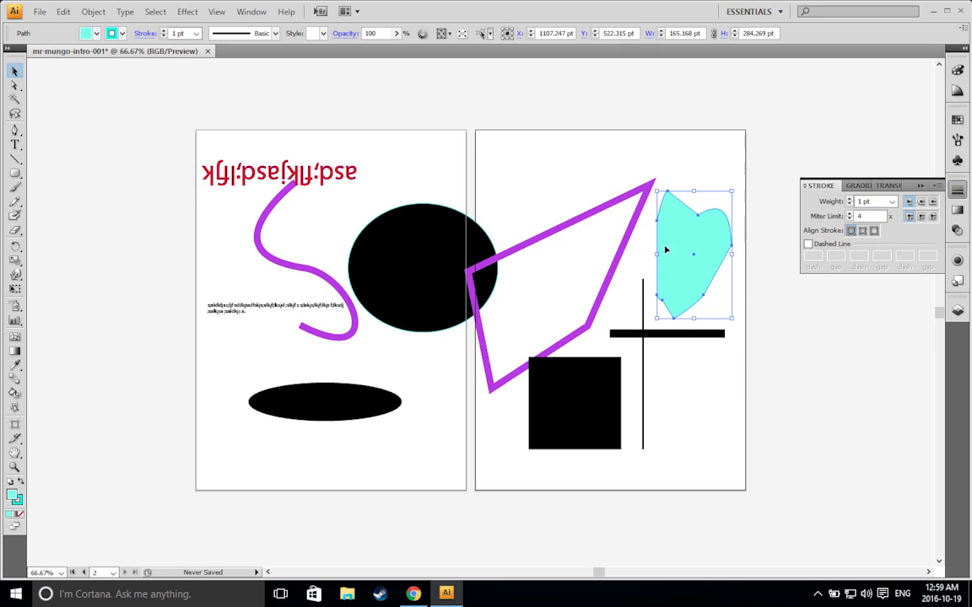
left_click(620, 254)
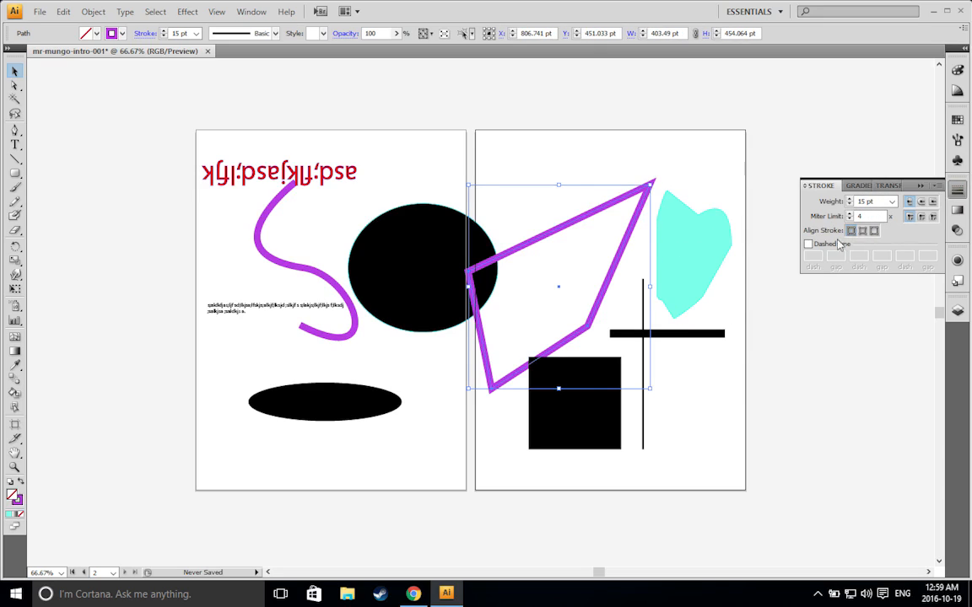
left_click(808, 244)
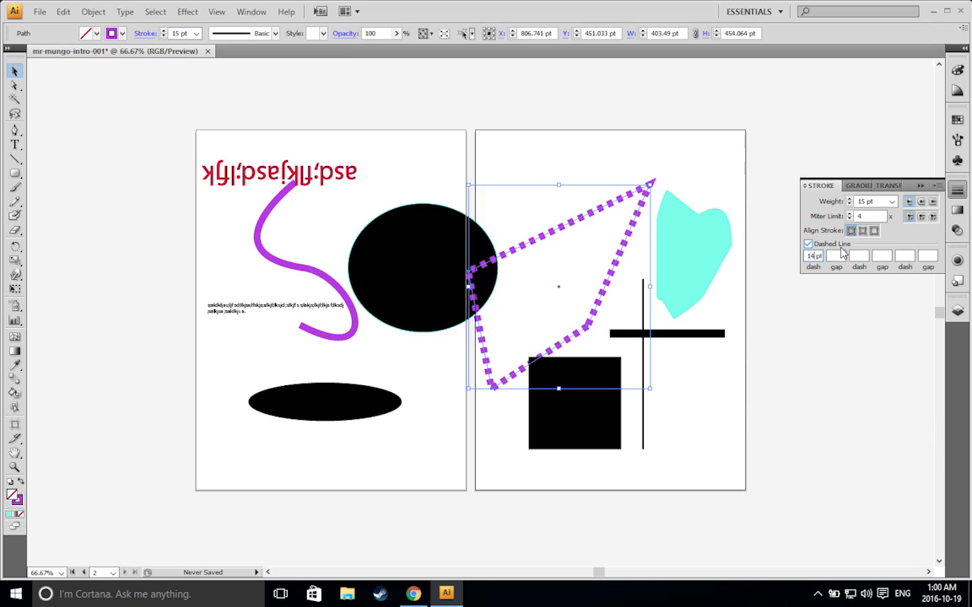
left_click(842, 254)
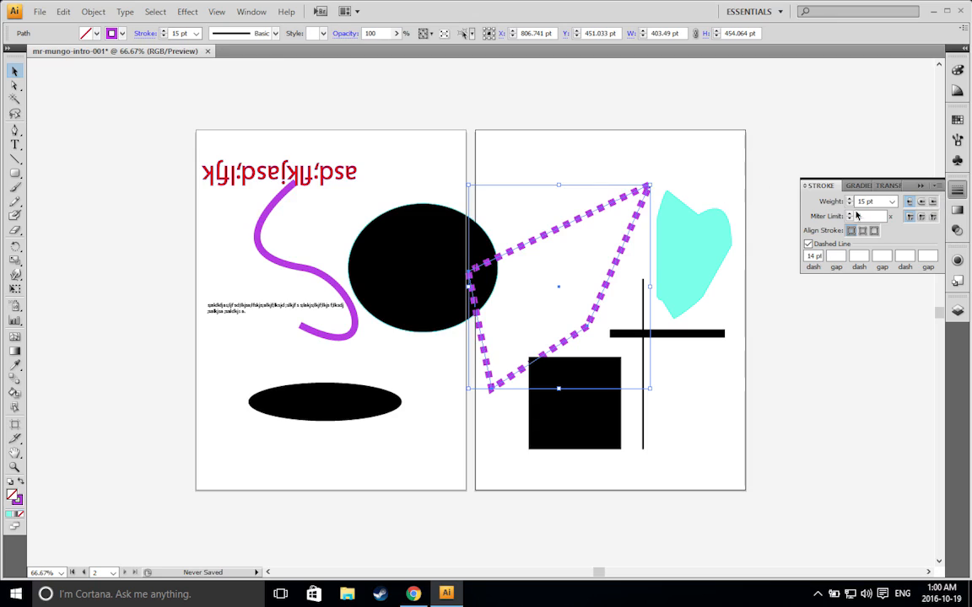
left_click(807, 244)
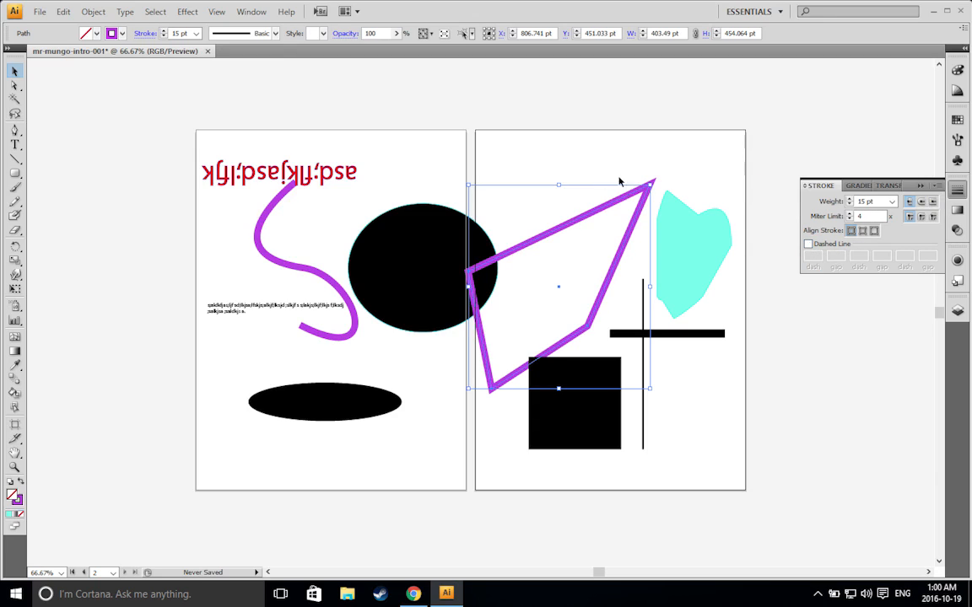
left_click(923, 216)
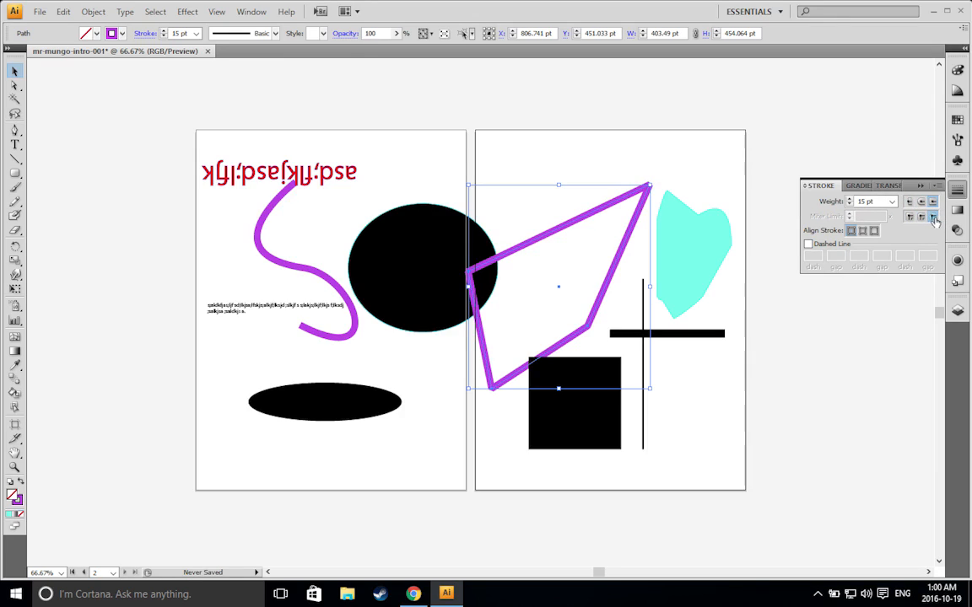
Fill the irregular aqua shape with a linear white-to-black gradient at 0° and display its transparency settings
left_click(957, 213)
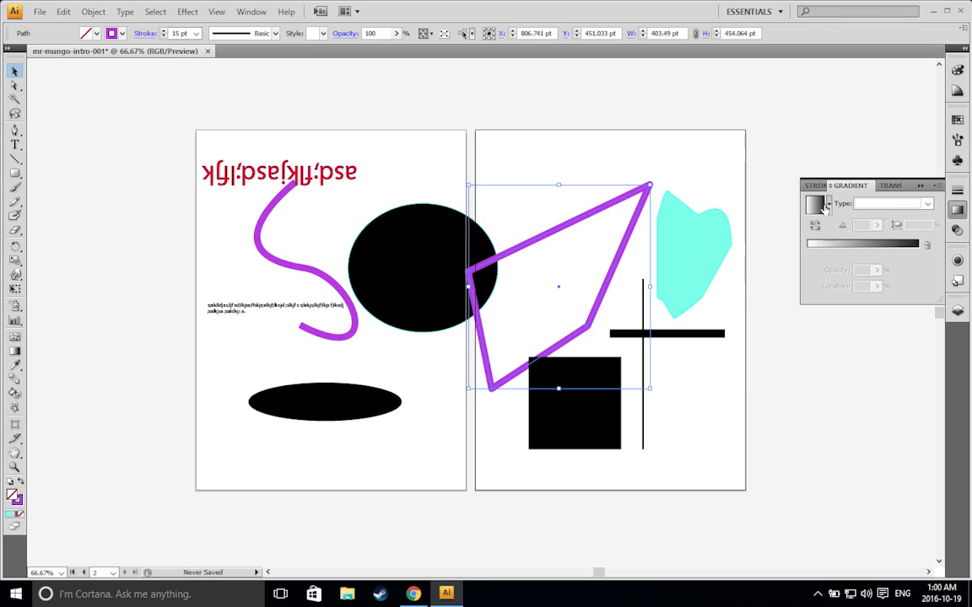
left_click(694, 253)
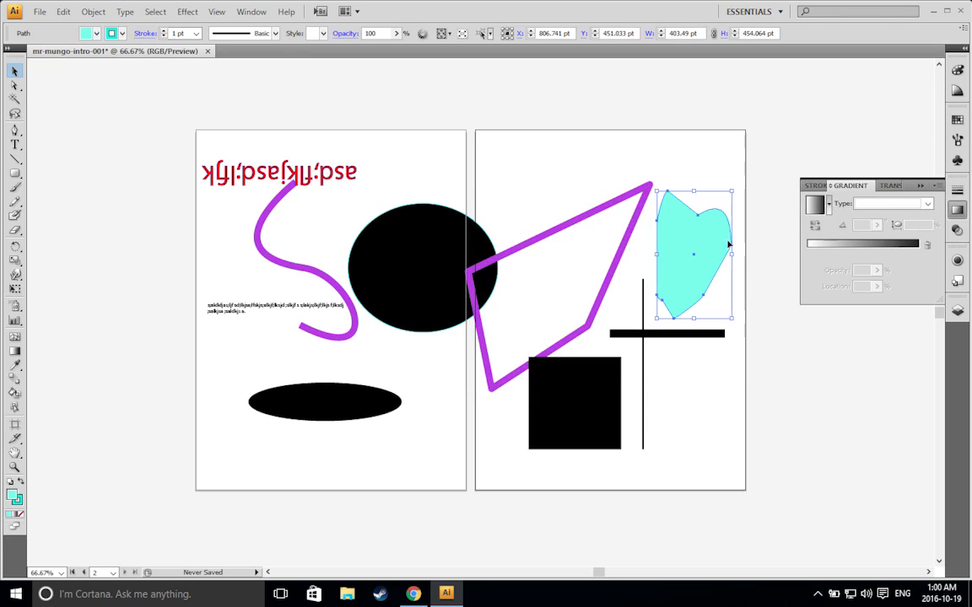
left_click(815, 206)
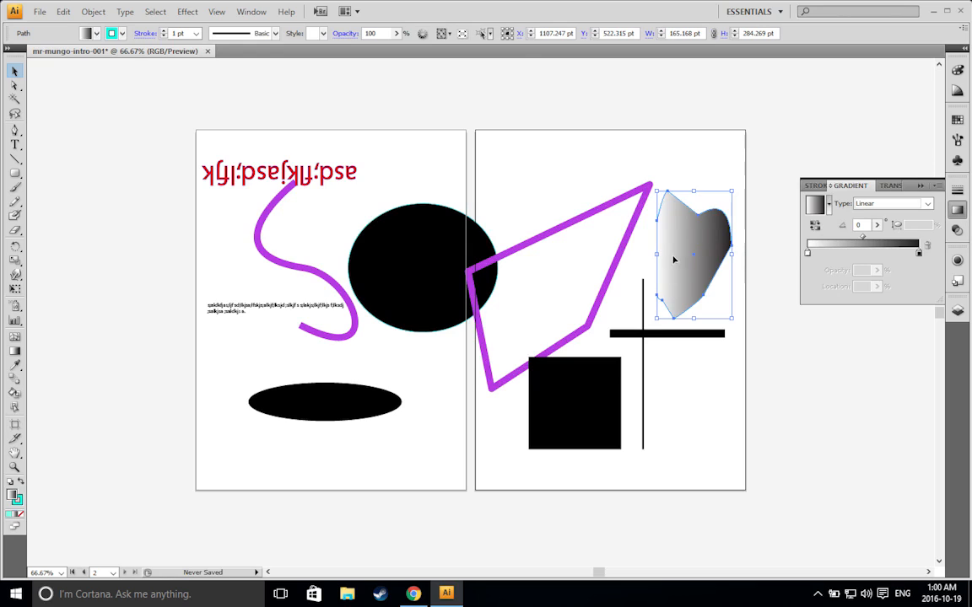
left_click(958, 230)
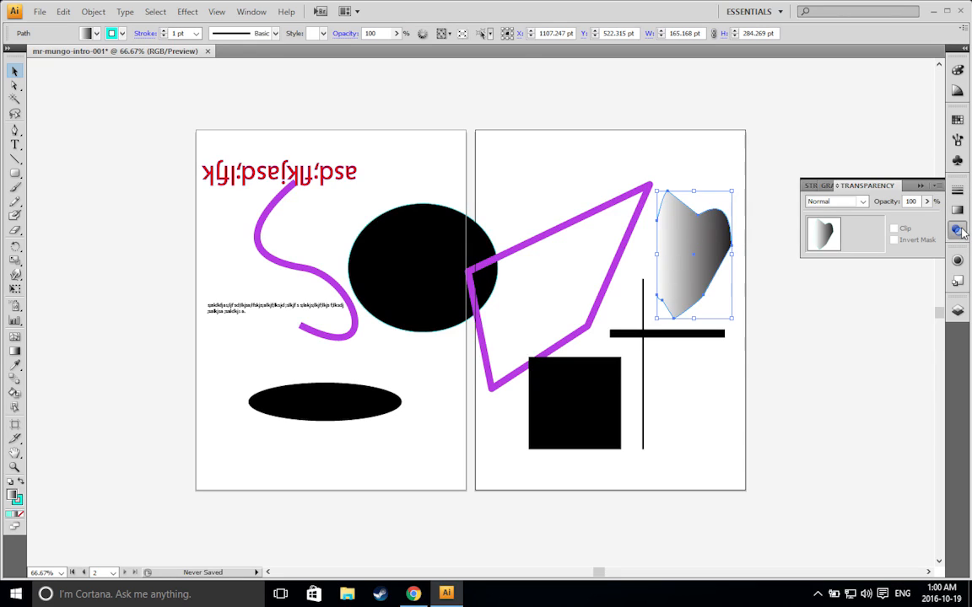
Lower the opacity of the irregular gradient shape to 38% and of the purple four-sided outline to 41%
left_click(927, 202)
left_click_drag(907, 218, 875, 223)
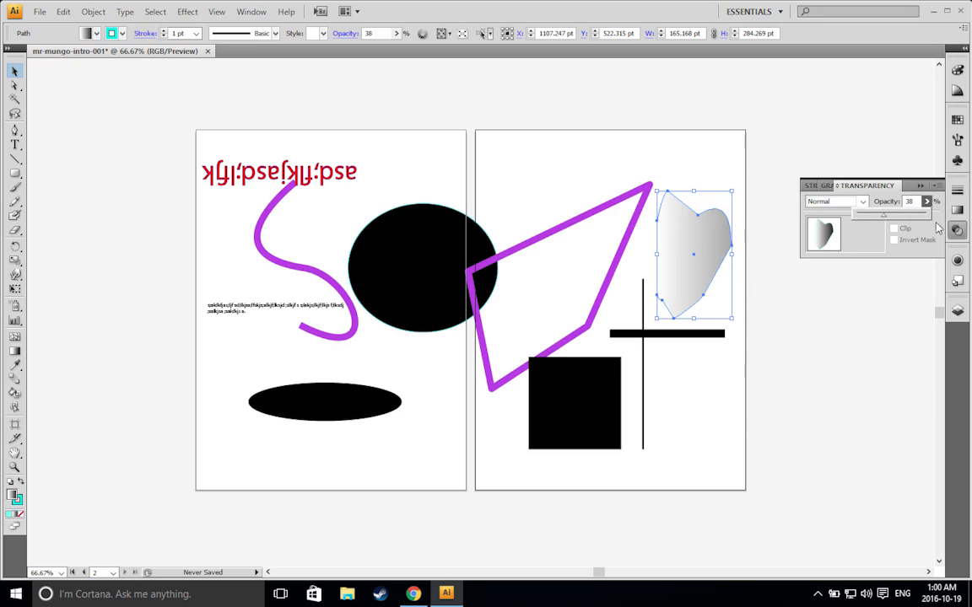
left_click(636, 190)
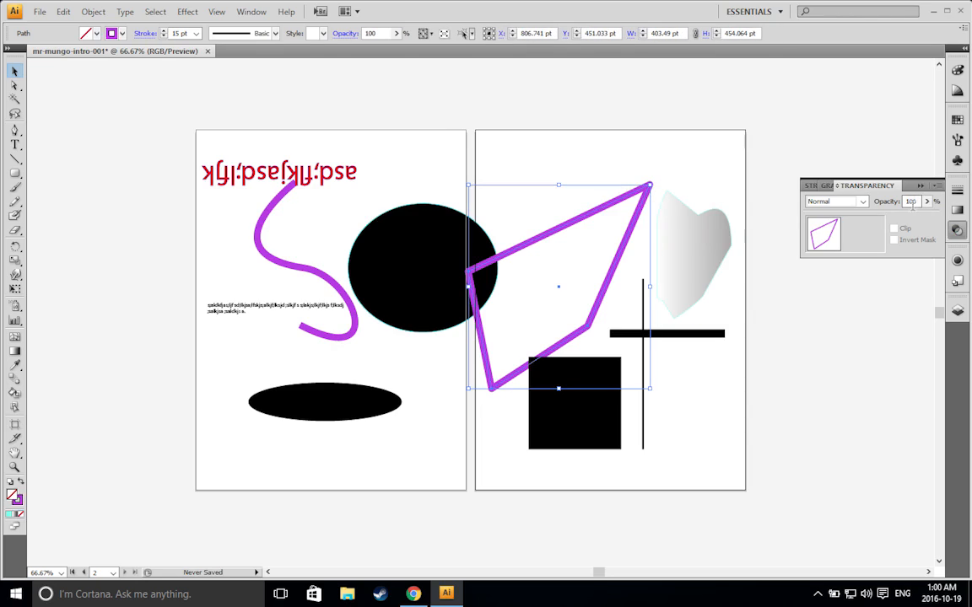
left_click(925, 201)
left_click_drag(928, 218, 885, 216)
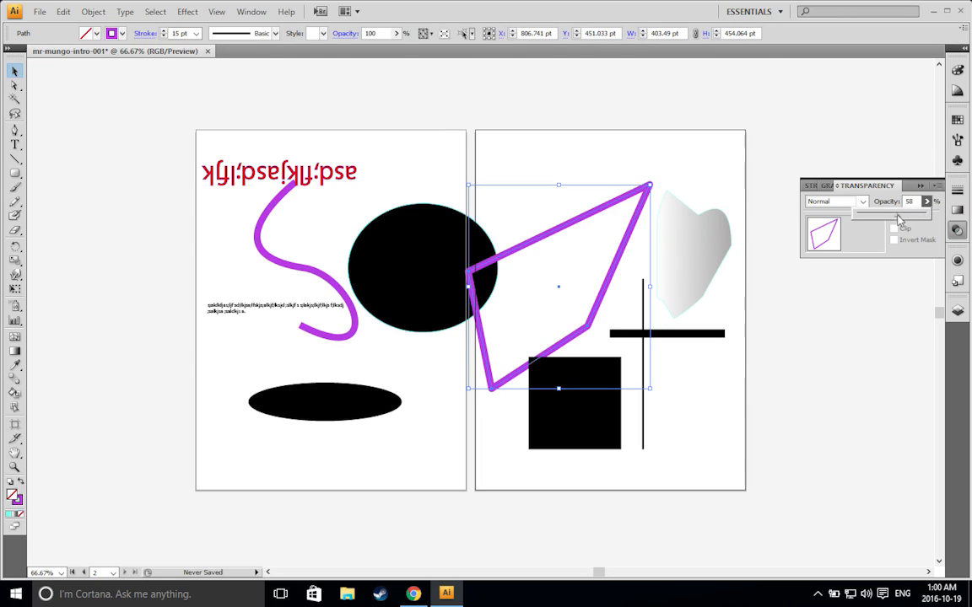
Look at the outline's appearance attributes and the graphic styles, and dock the layers list as its own full-height column beside the canvas
left_click(957, 262)
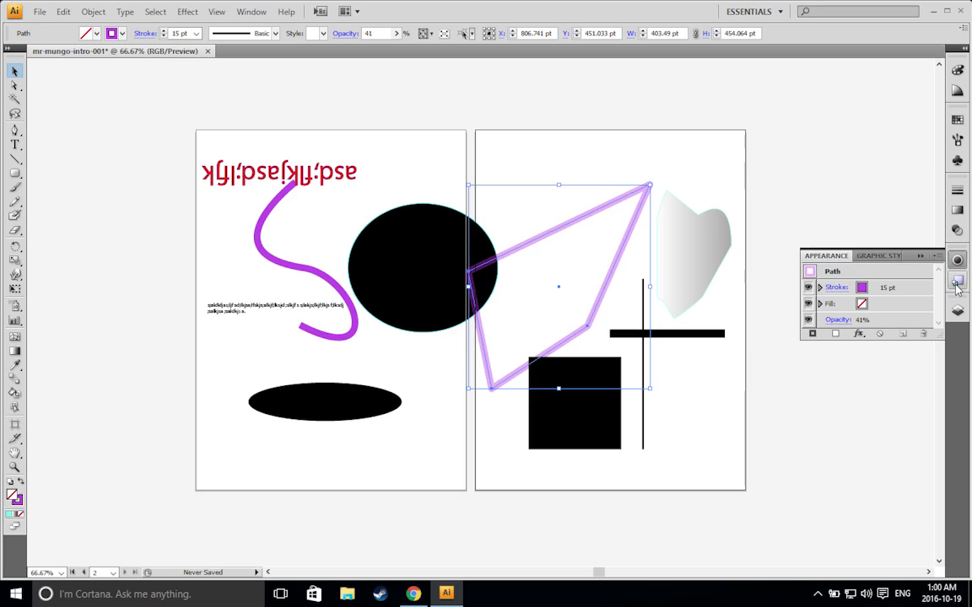
left_click(958, 283)
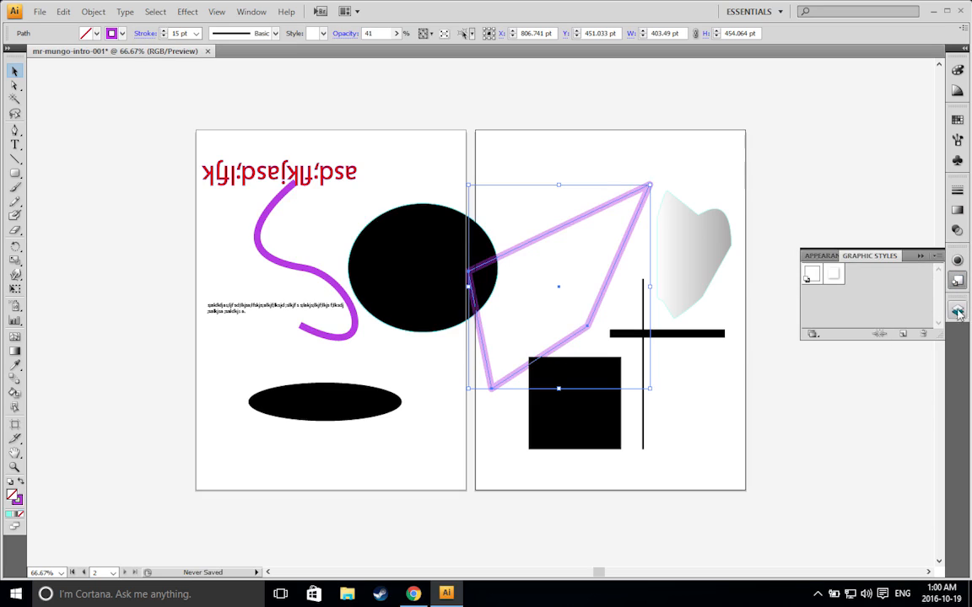
left_click(957, 310)
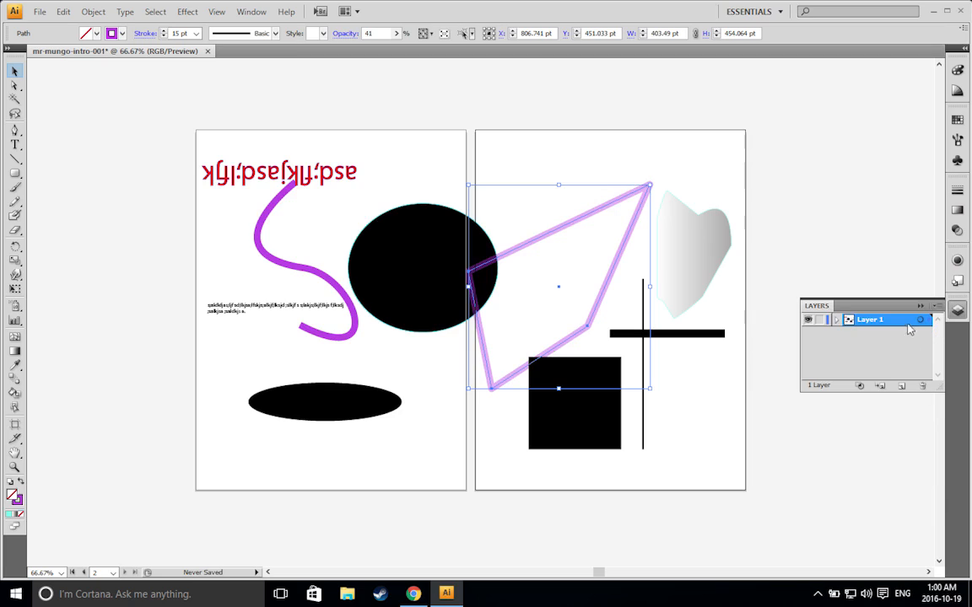
left_click_drag(909, 306, 914, 174)
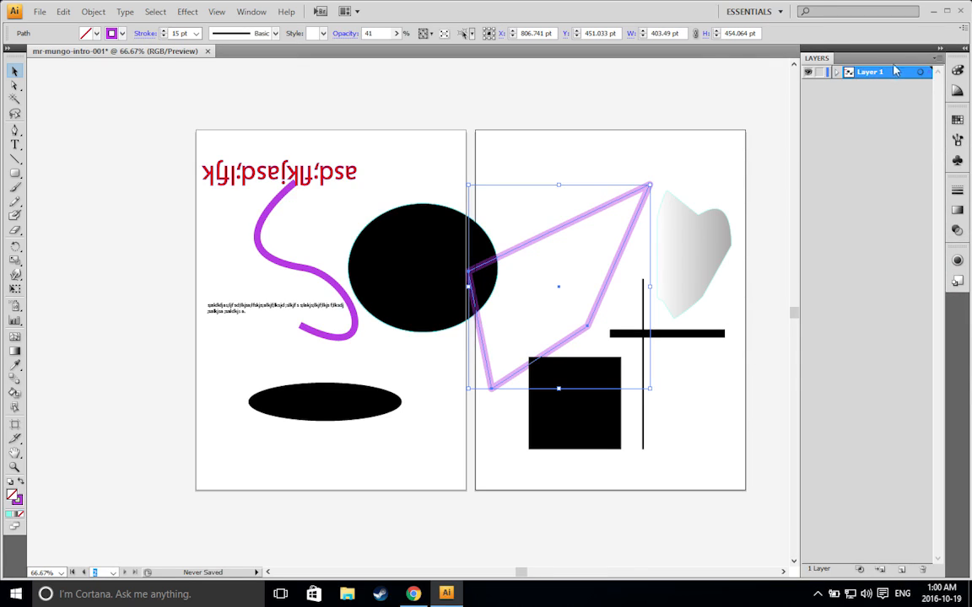